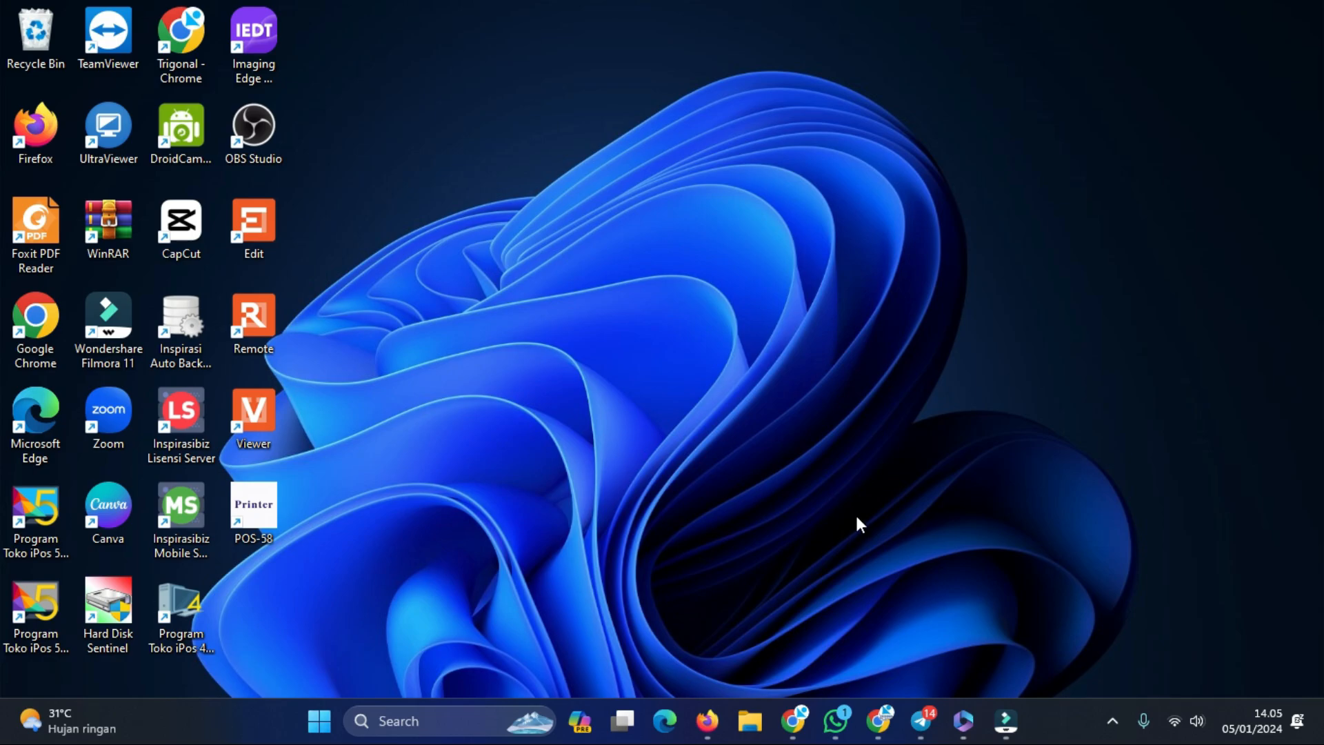
Open the "Windows7, 8, 8.1, 10" folder under USB display driver\Windows on the DVD RW Drive (F:) disc
key("super+e")
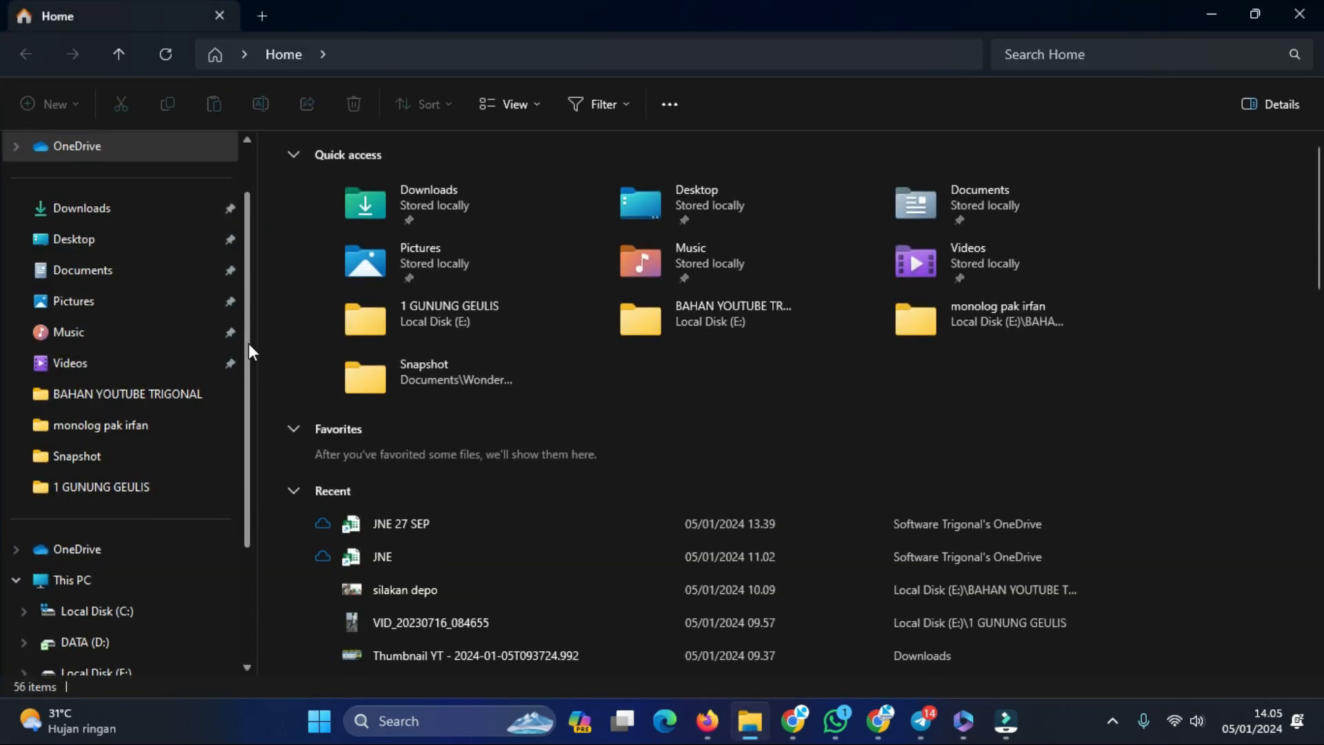
left_click_drag(248, 342, 230, 459)
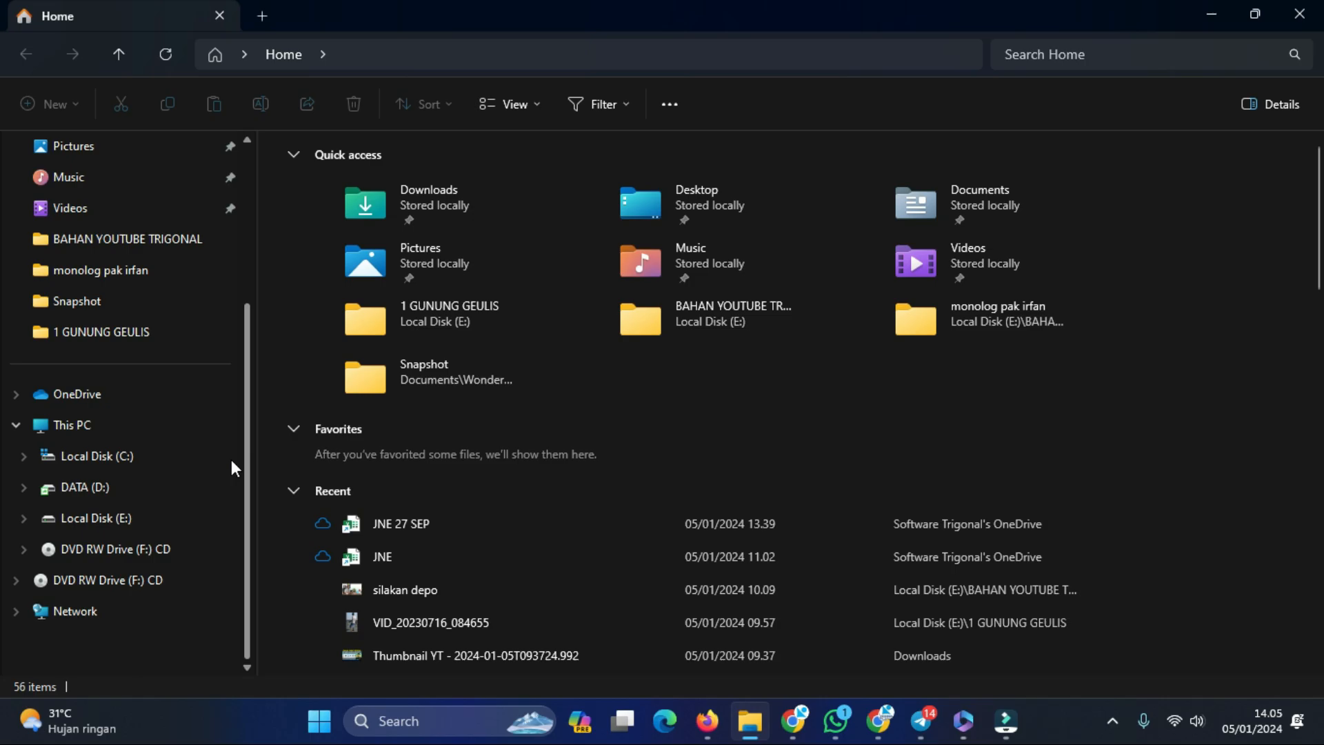
left_click(121, 585)
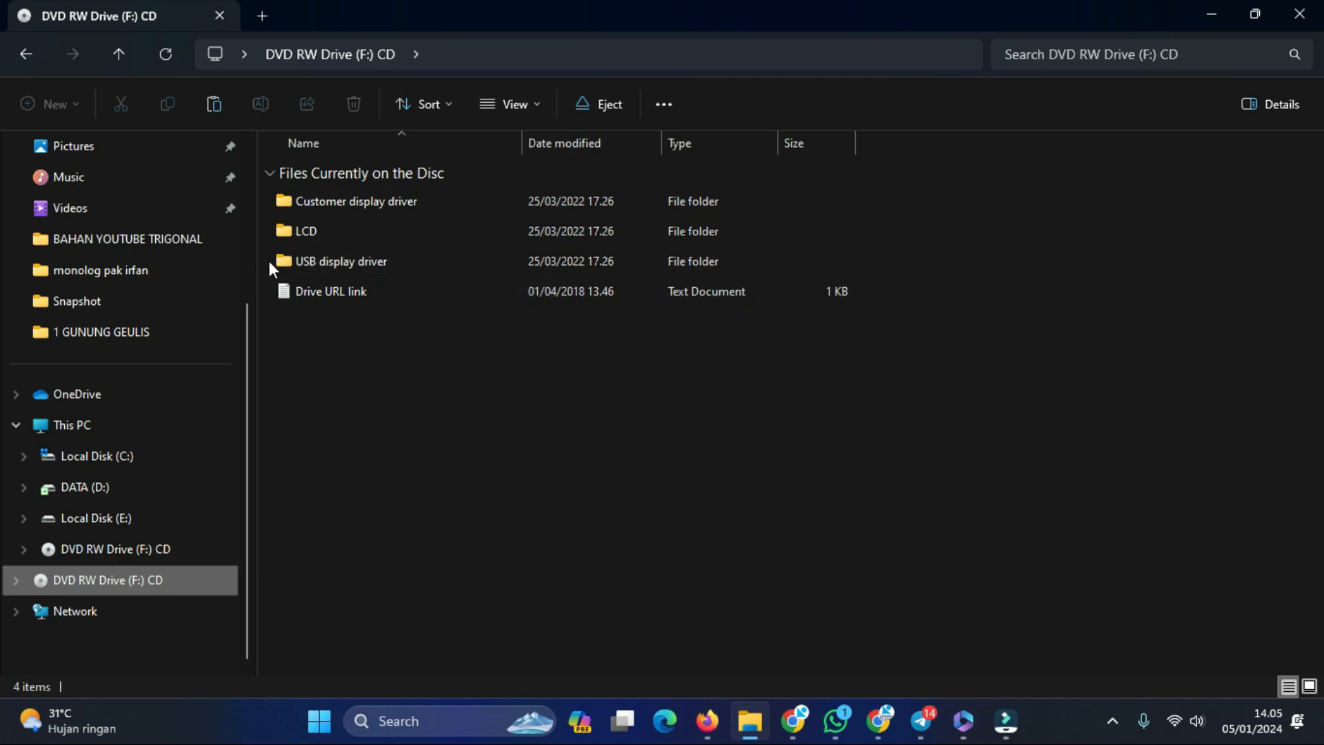
left_click(376, 262)
double_click(376, 261)
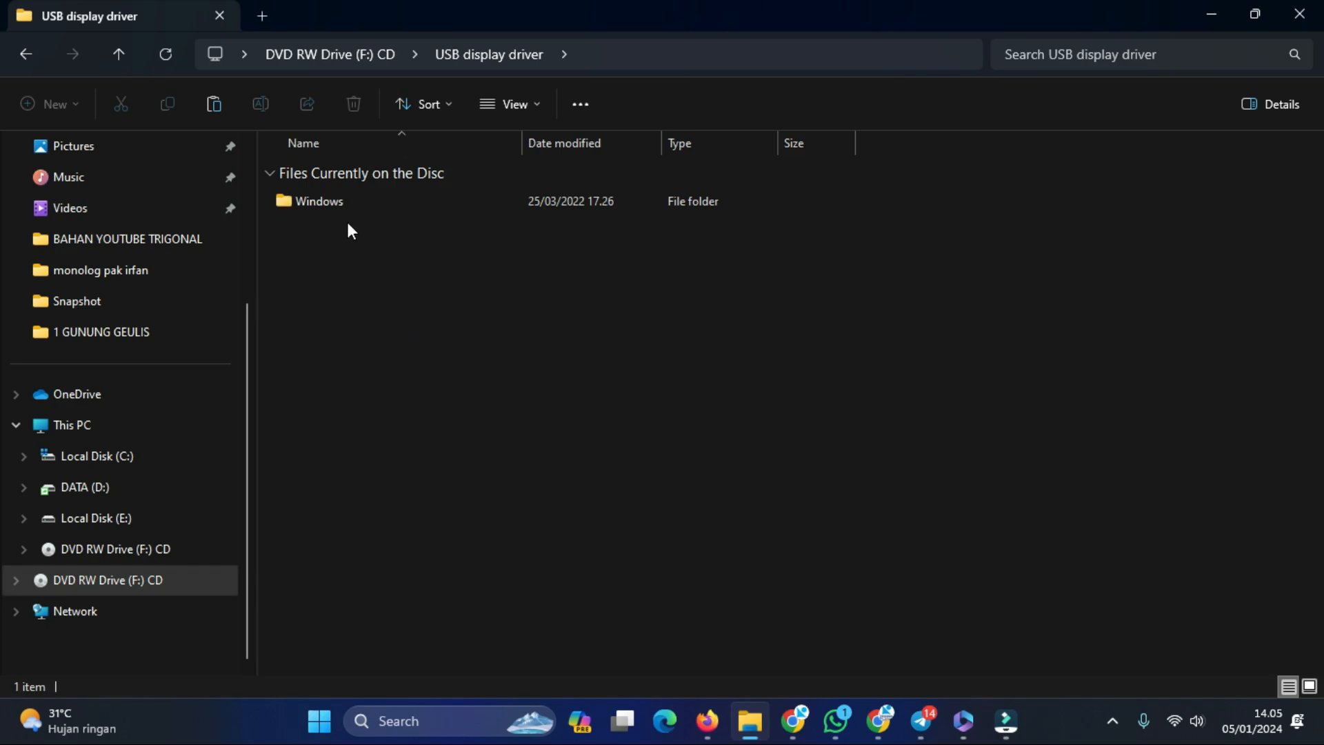
double_click(323, 203)
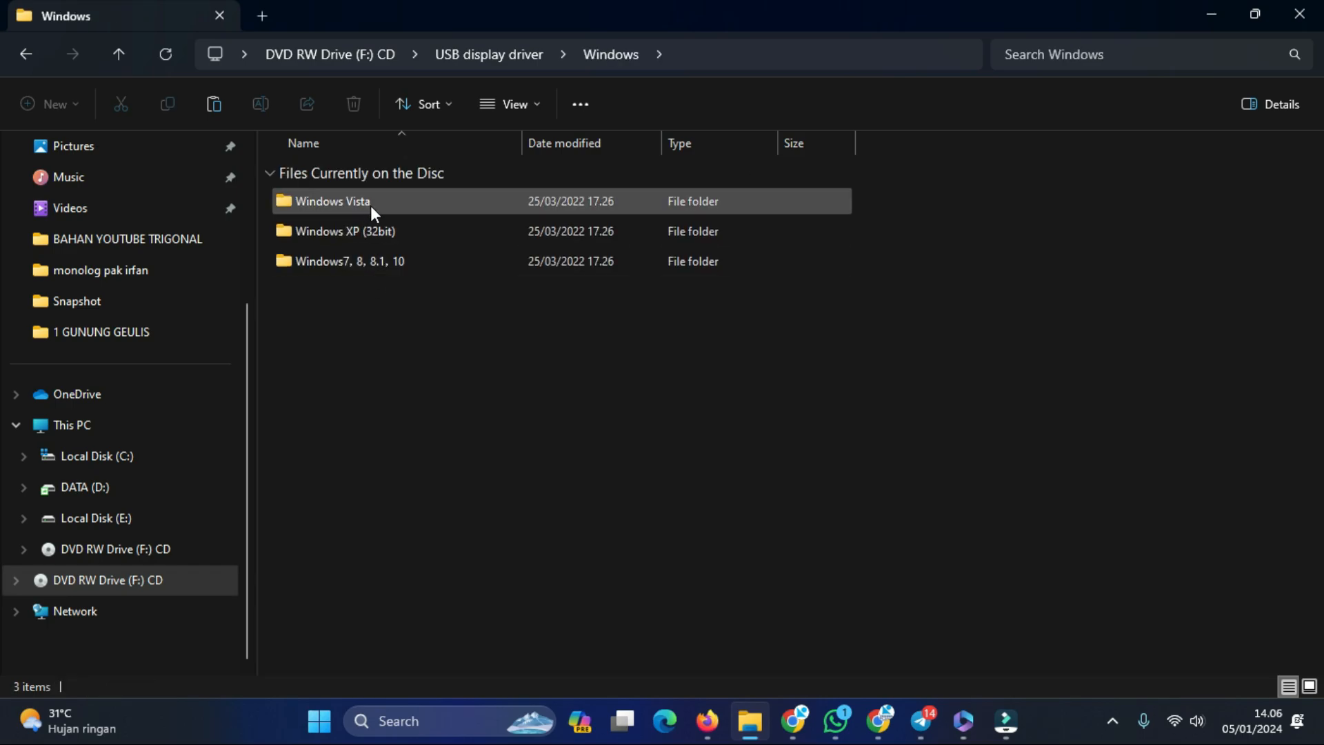
double_click(386, 260)
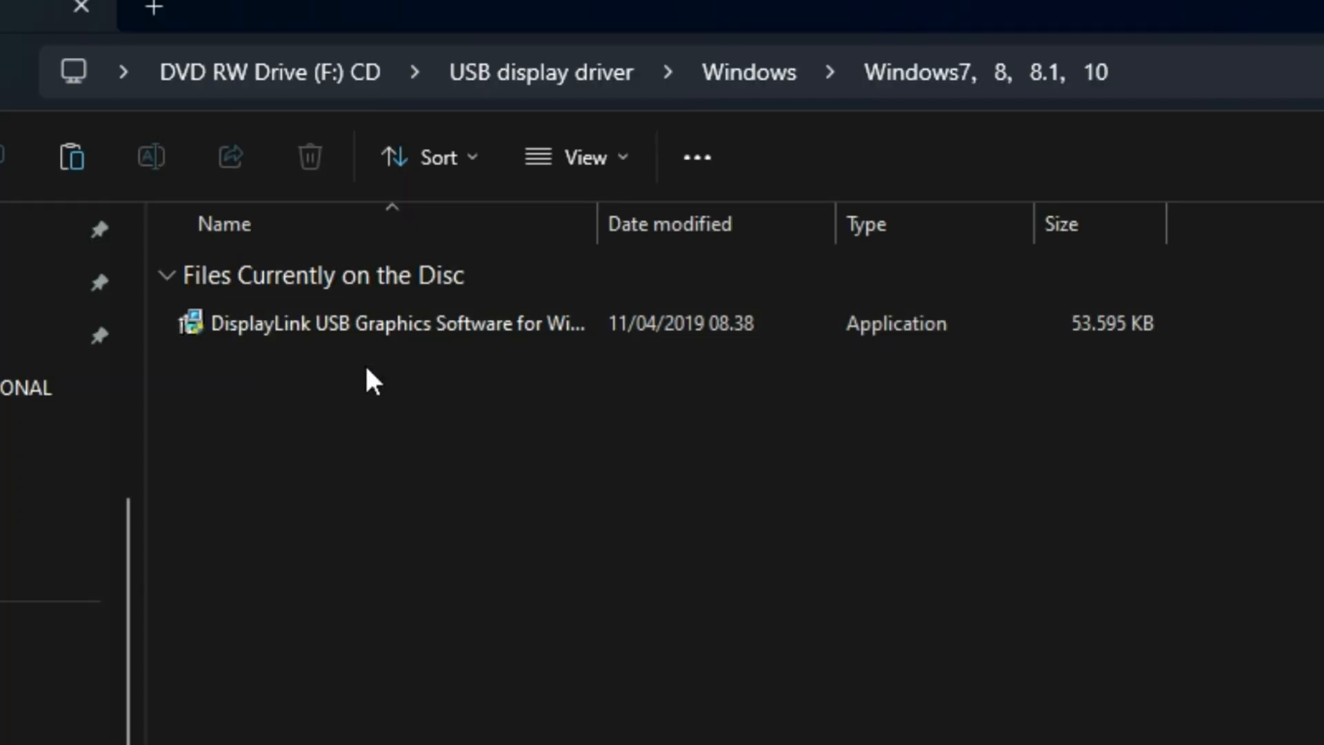
Install the DisplayLink USB Graphics Software from the disc folder and close File Explorer
left_click(368, 320)
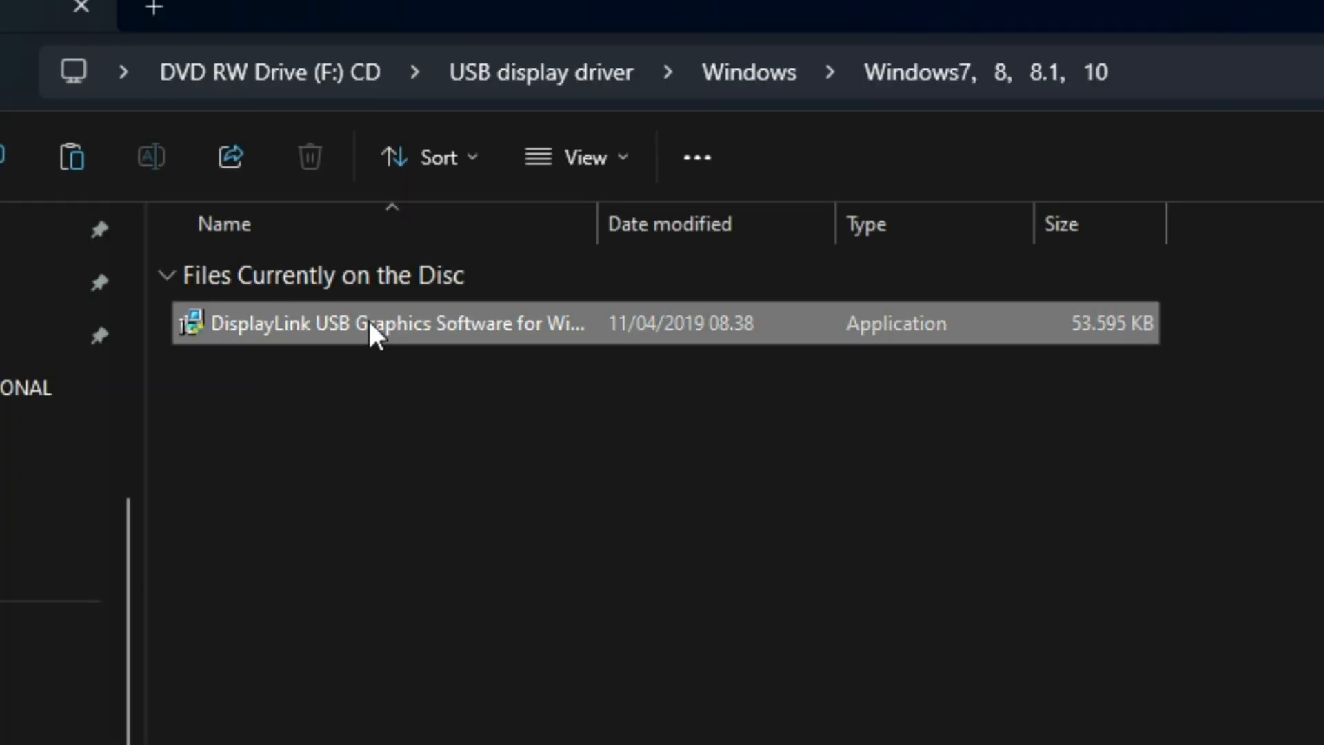
left_click(285, 353)
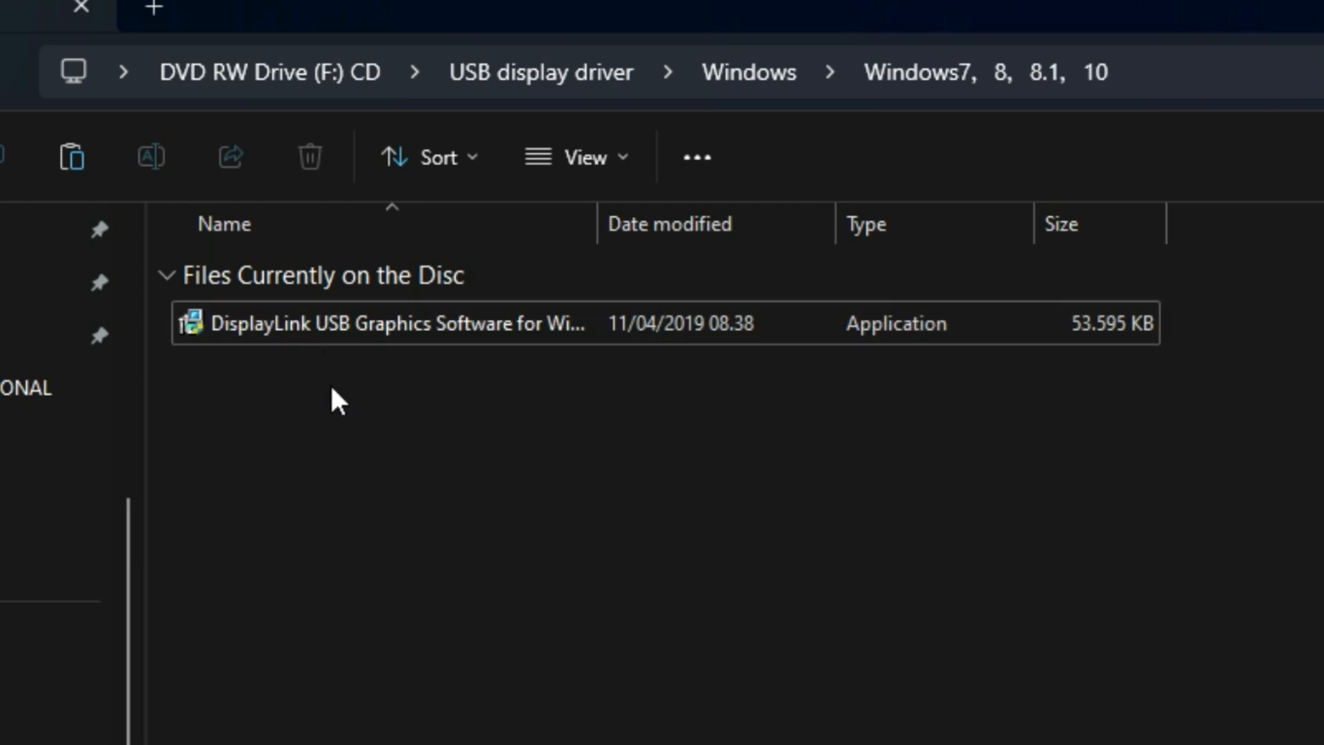
left_click(369, 325)
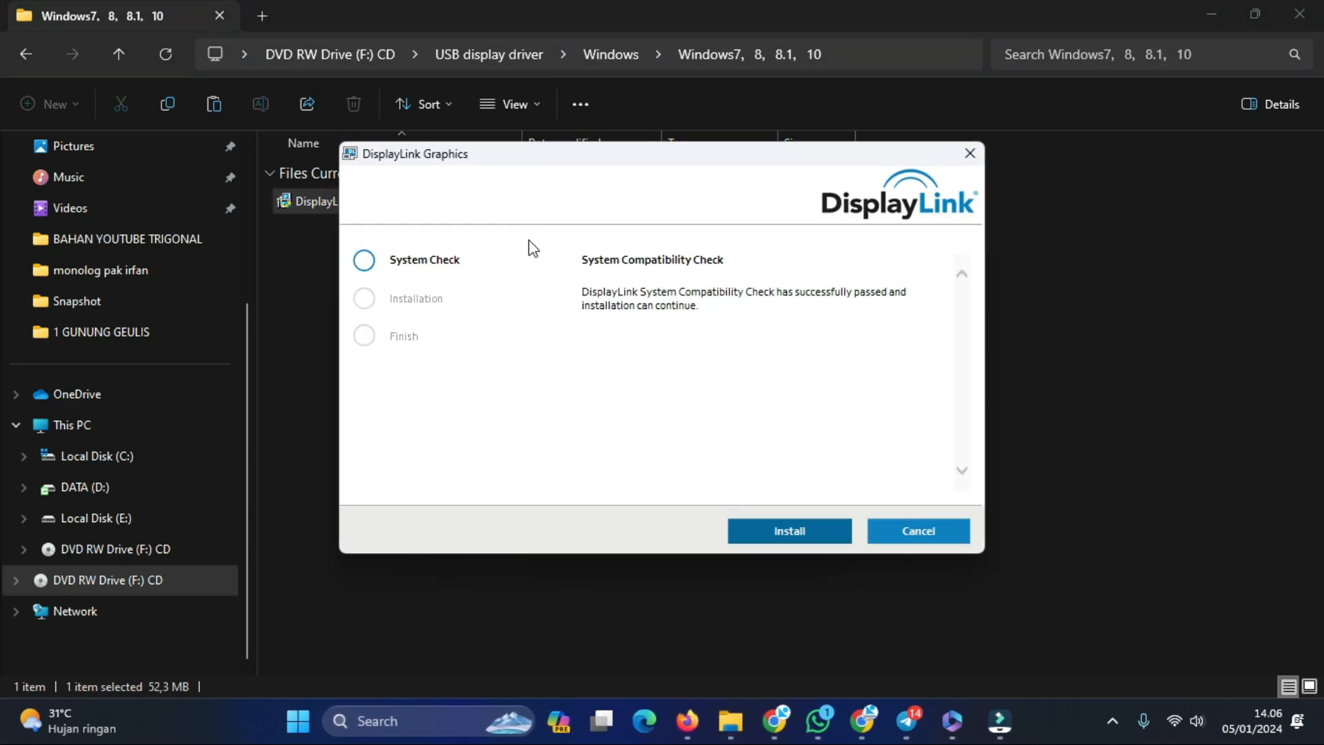
left_click(772, 527)
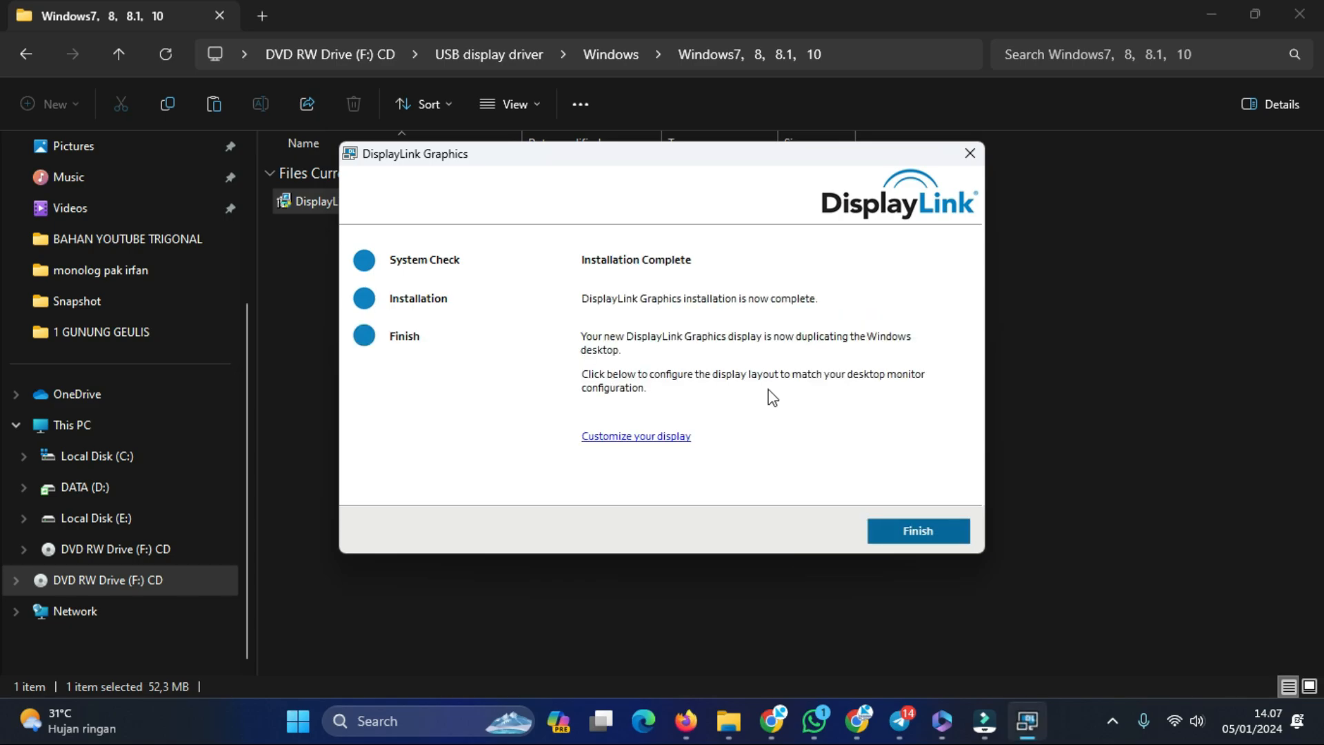
left_click(916, 528)
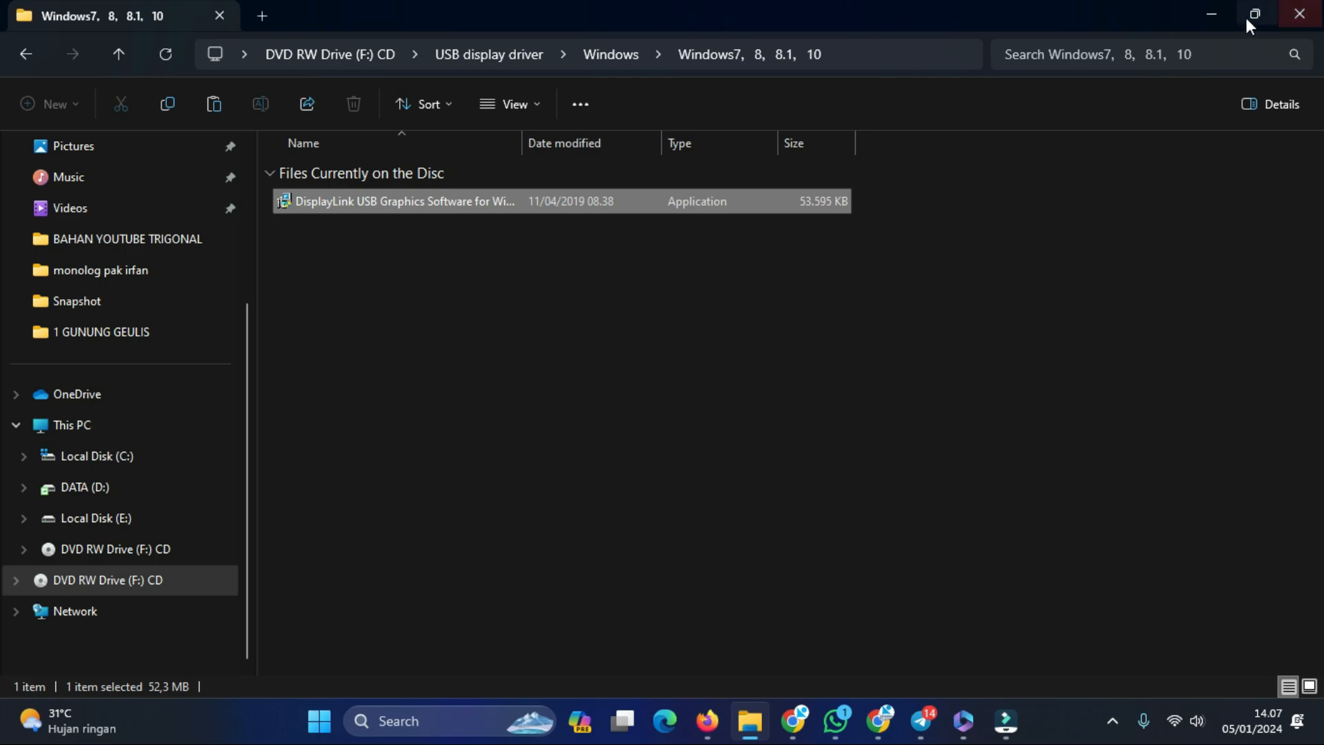
left_click(1302, 15)
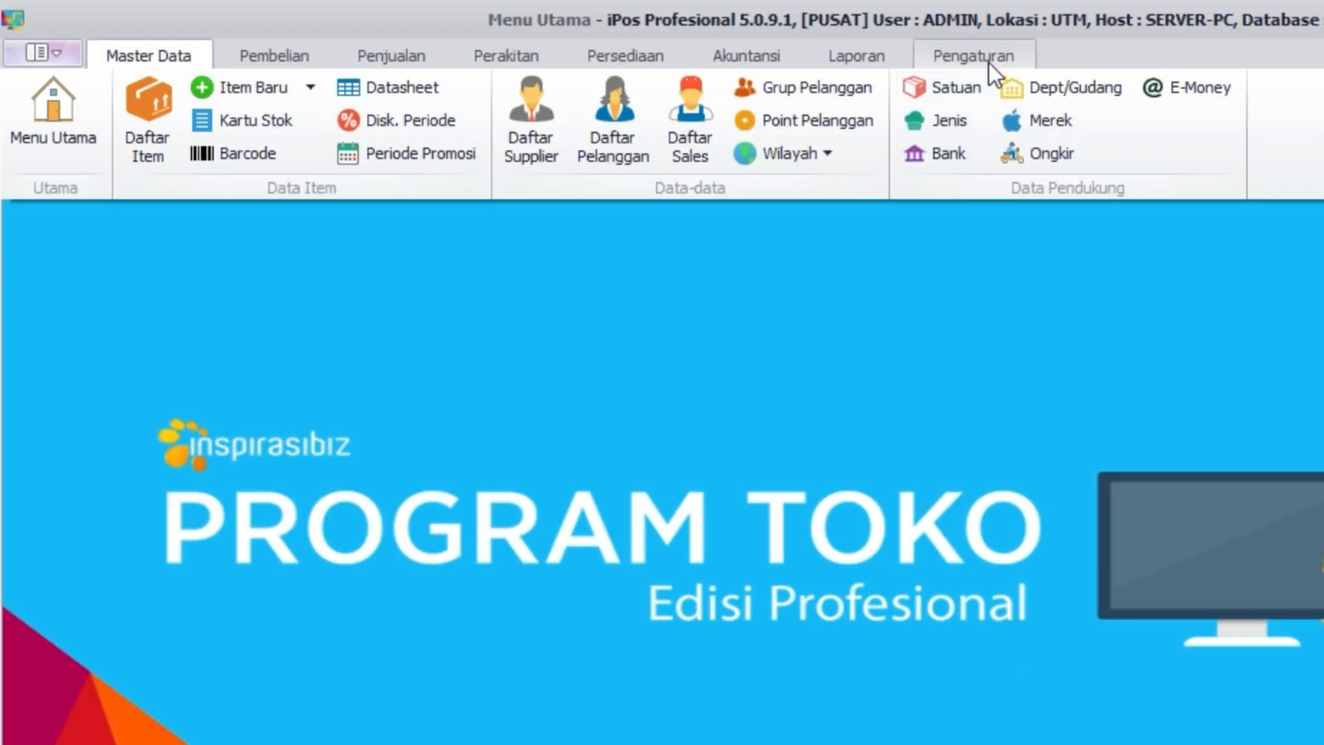
In iPos Profesional, open the Customer Display settings and activate the customer display, keeping VFD800 as the device
left_click(666, 41)
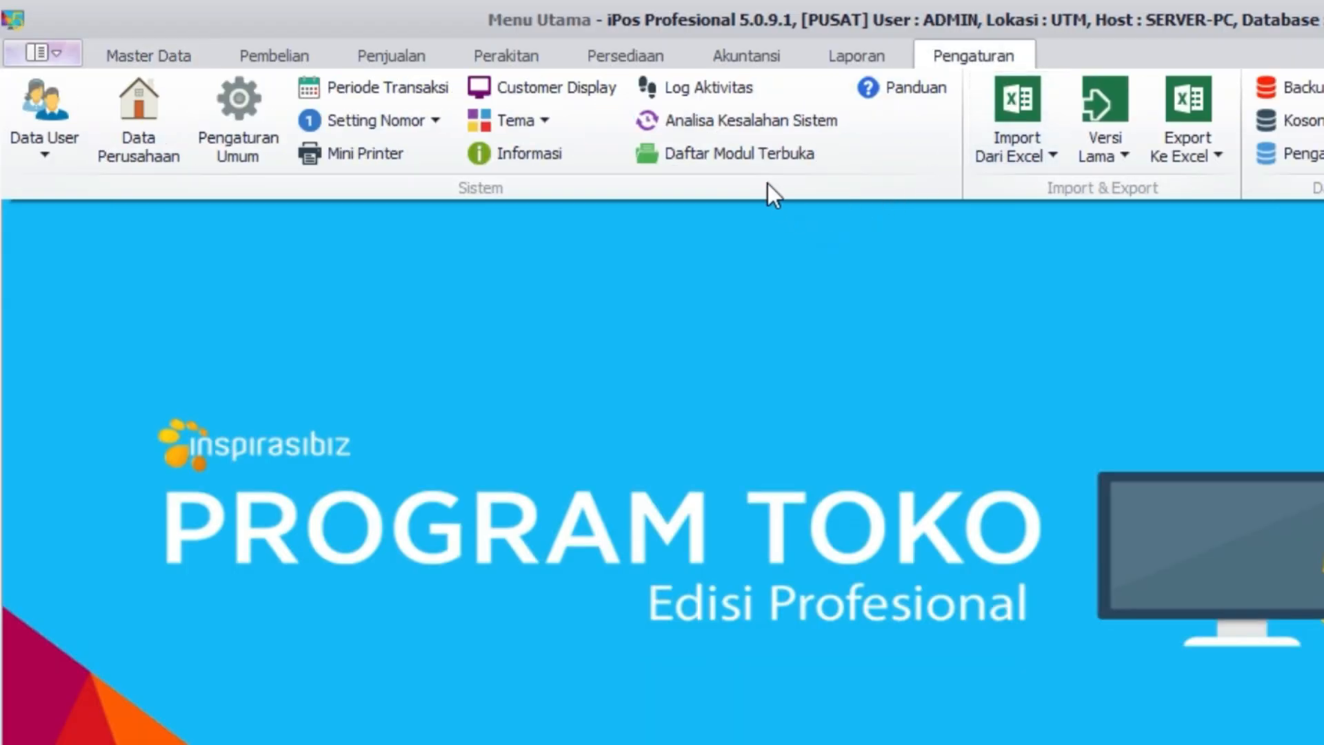
left_click(553, 89)
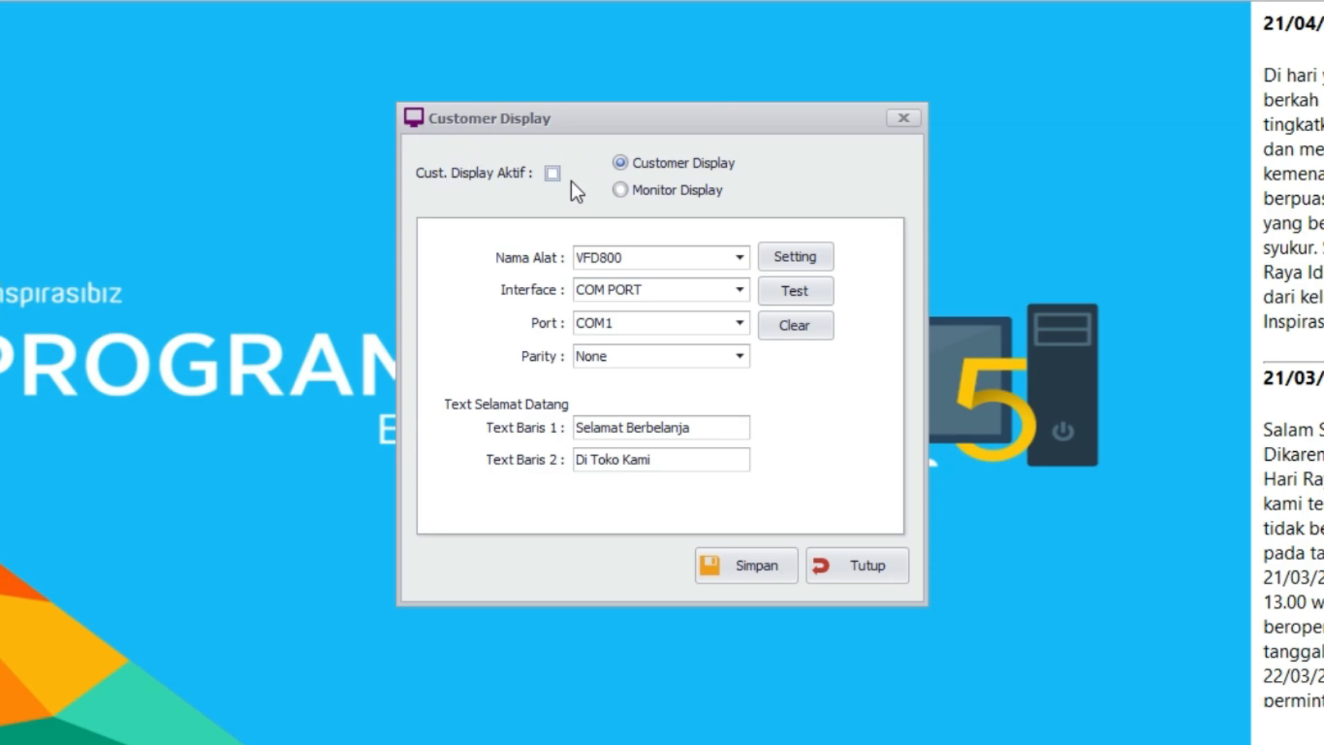
left_click(554, 173)
left_click(659, 262)
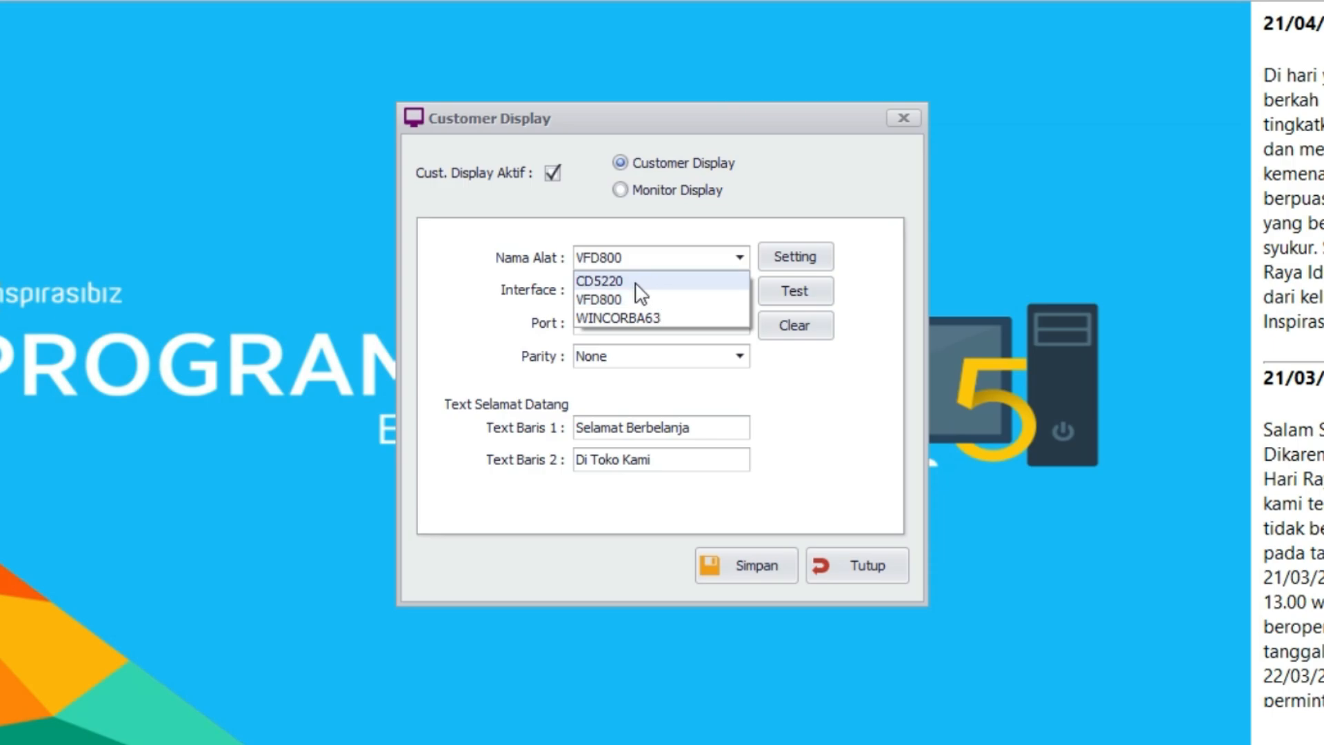
left_click(534, 272)
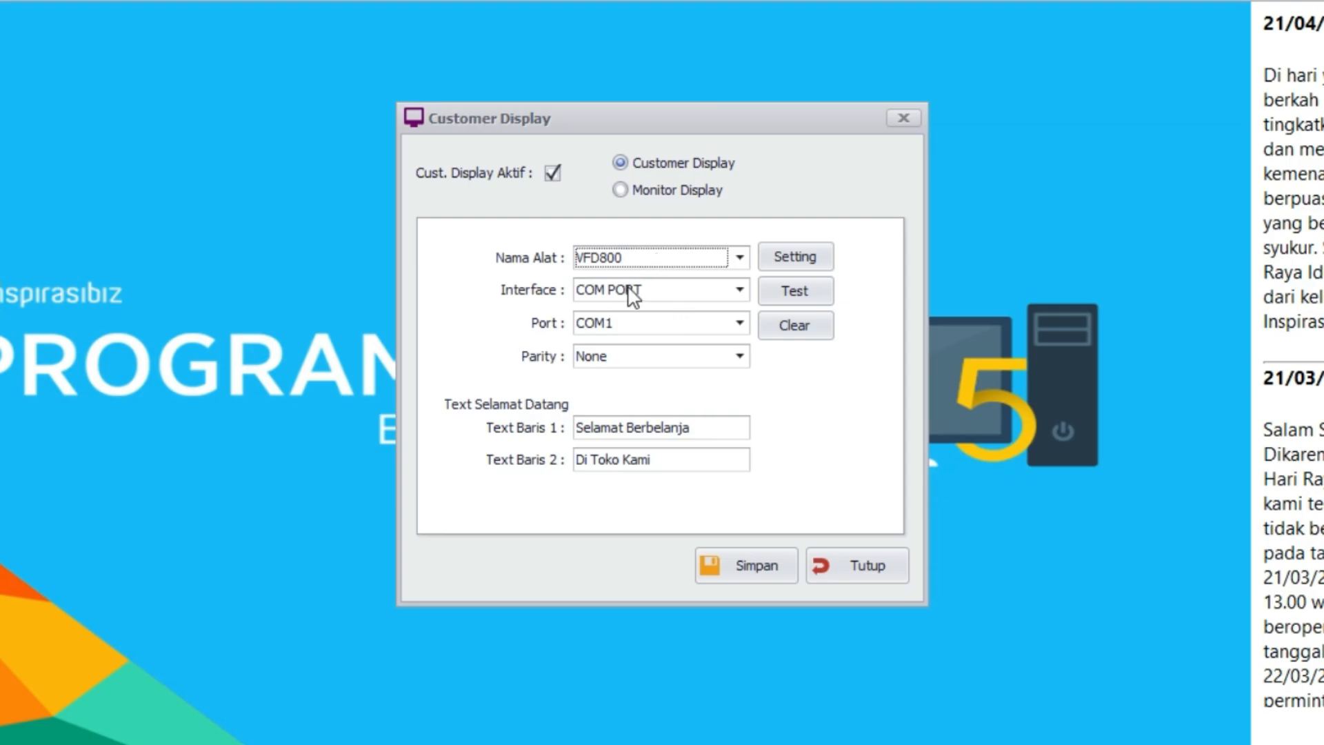
Try the customer display test on port COM1 and on COM3, saving the settings for each
left_click(615, 331)
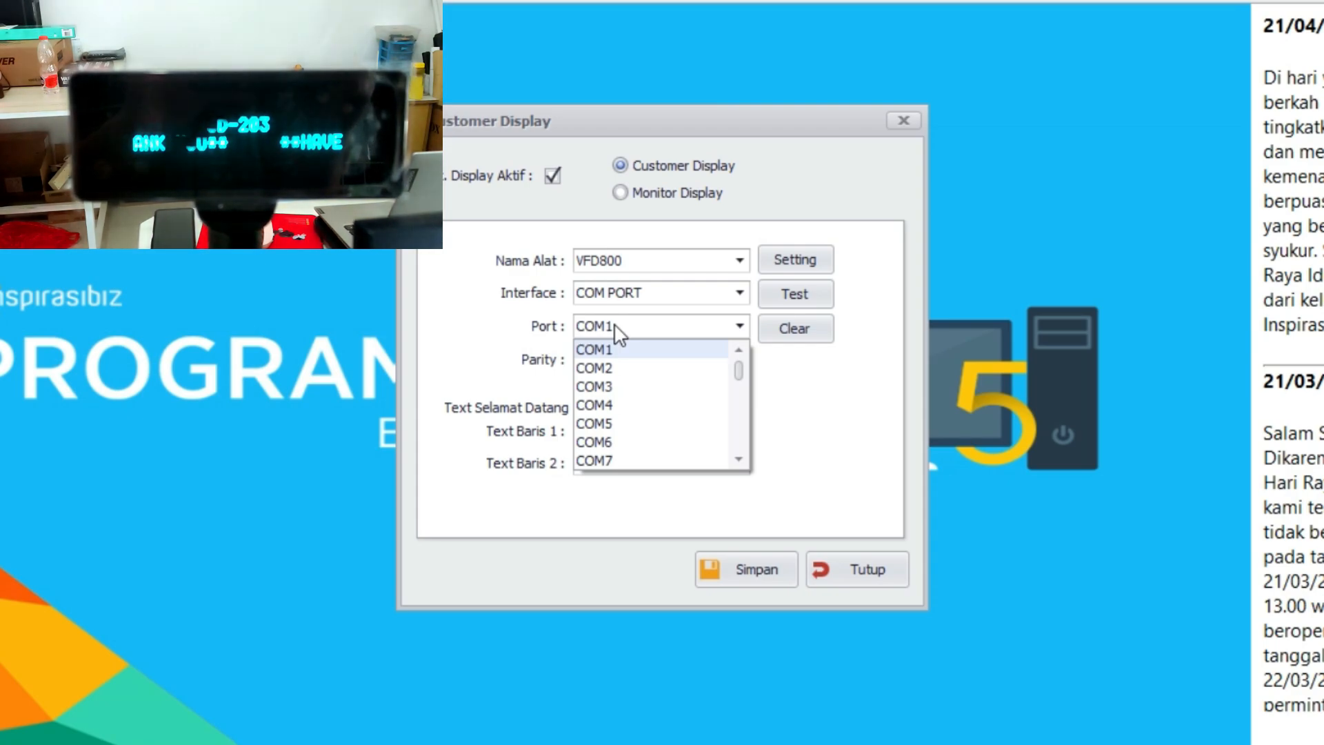
left_click(641, 325)
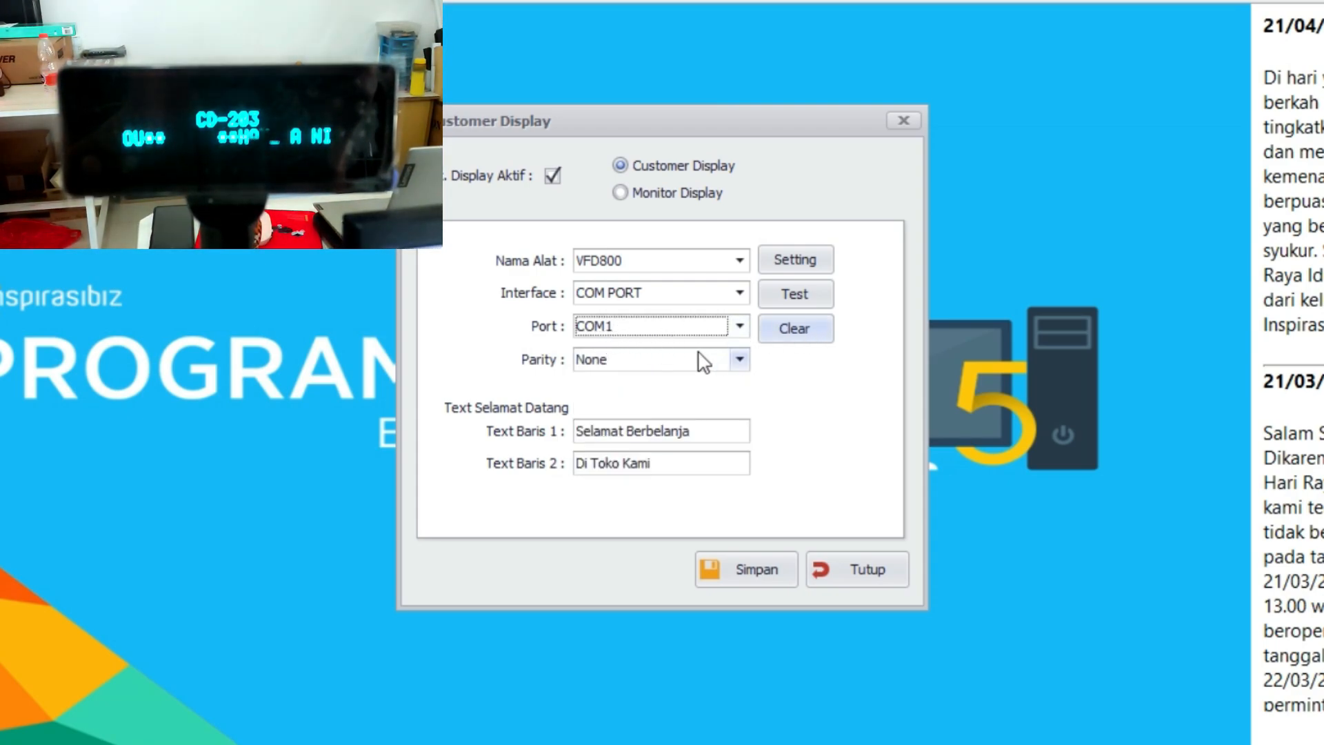
left_click(800, 293)
left_click(734, 577)
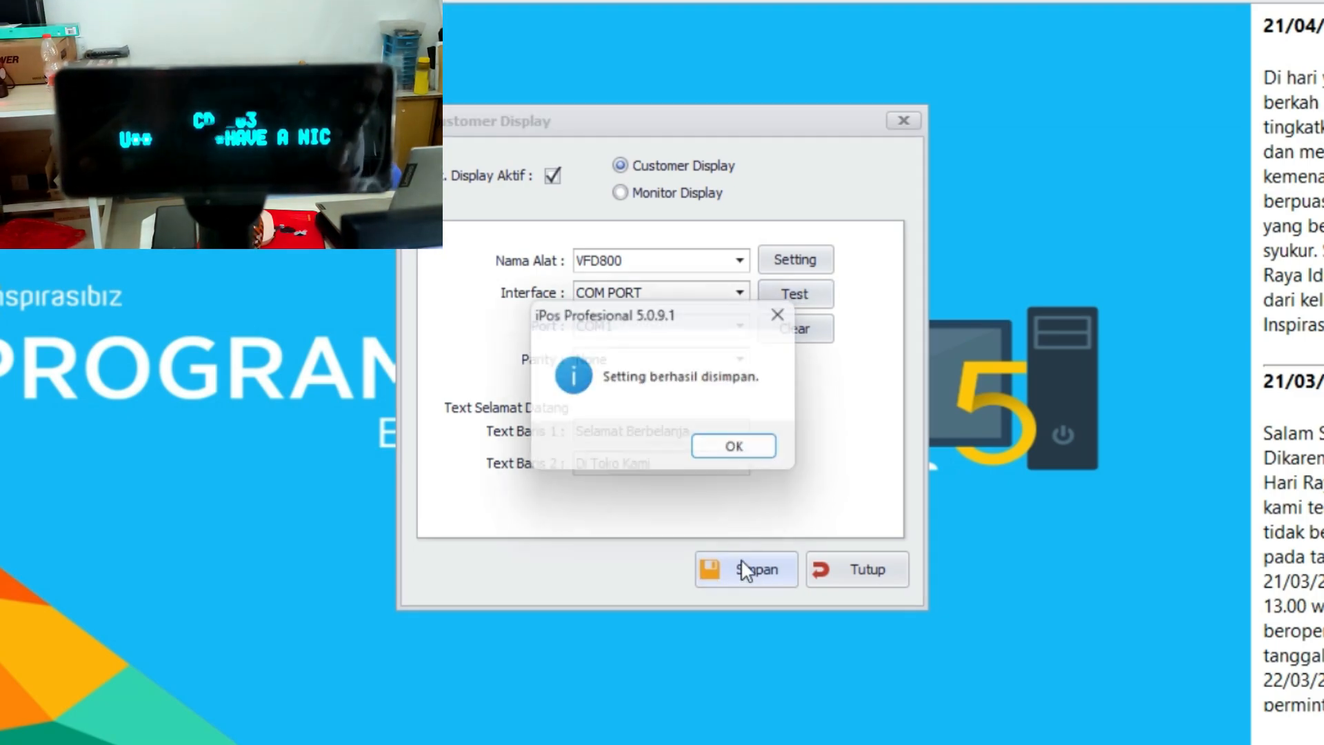
left_click(740, 454)
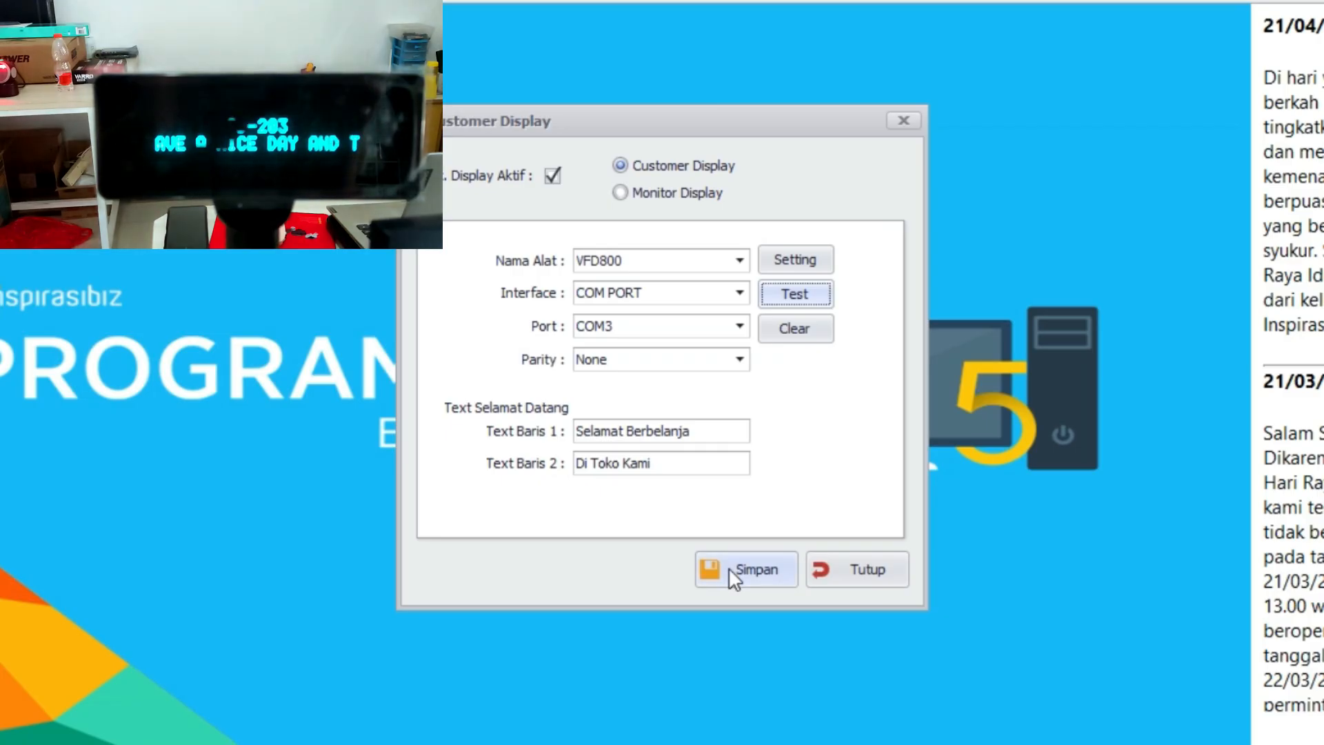
left_click(728, 568)
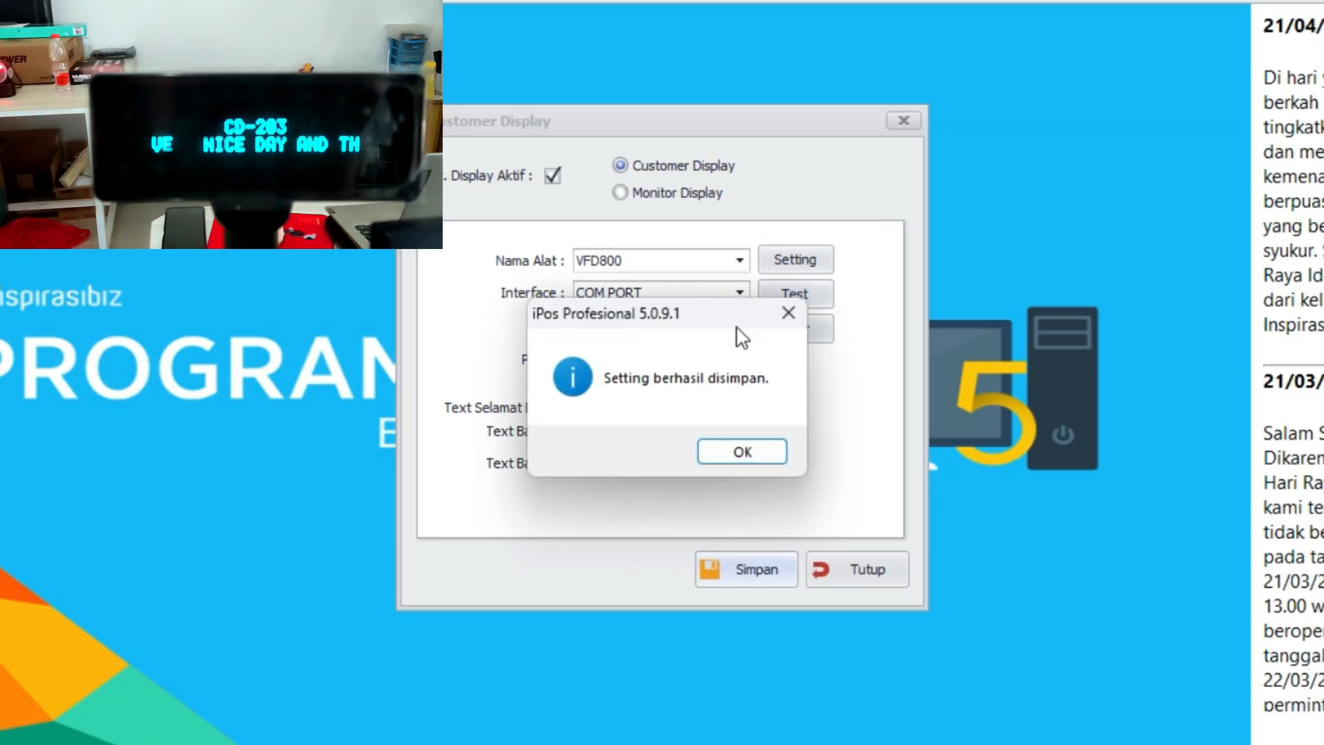
left_click(738, 453)
Set the customer display port to COM5, test the display and save the settings
left_click(738, 325)
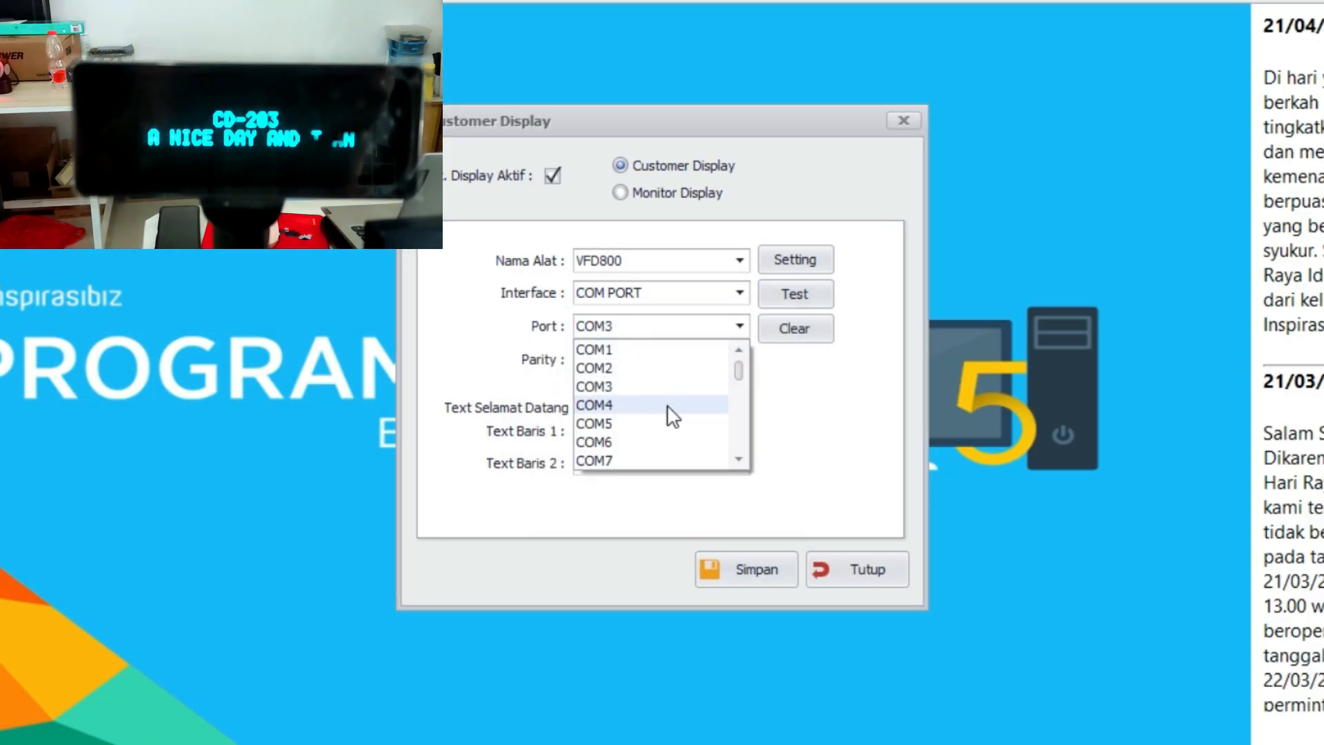
left_click(649, 431)
left_click(805, 288)
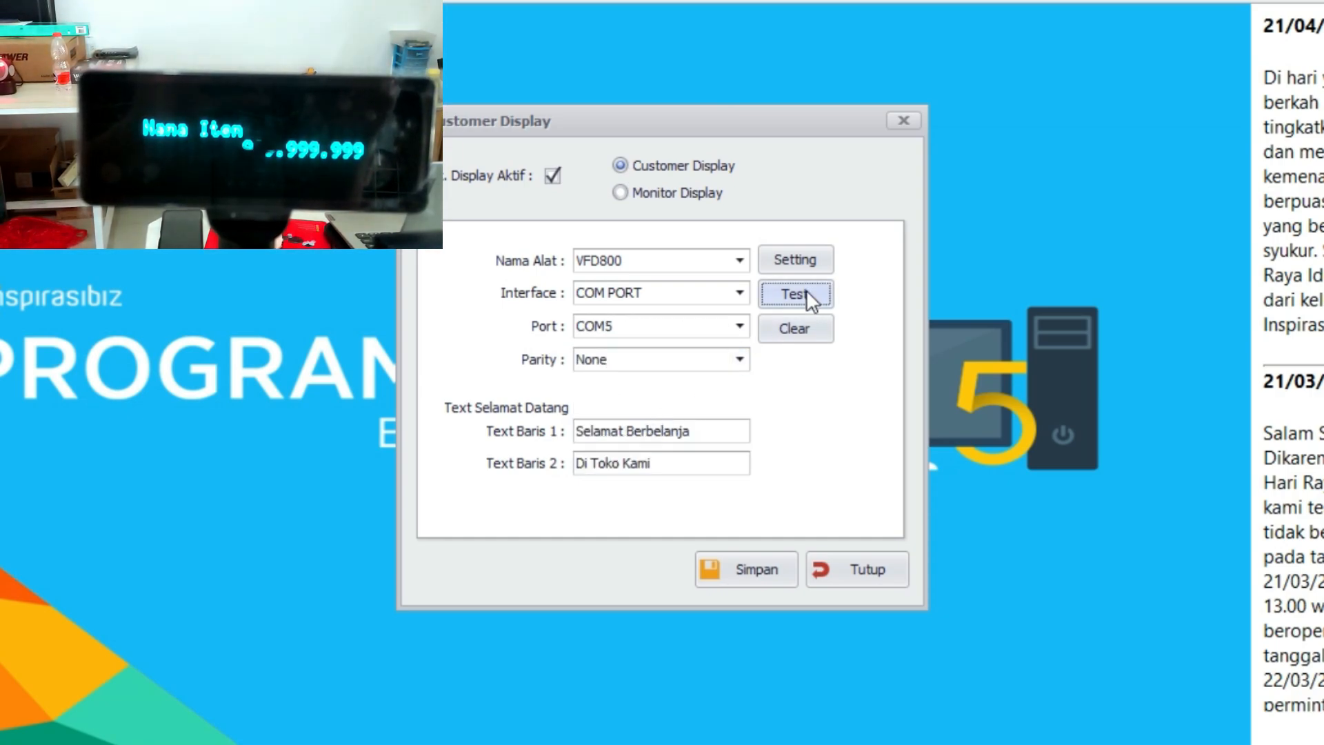
left_click(723, 563)
left_click(755, 455)
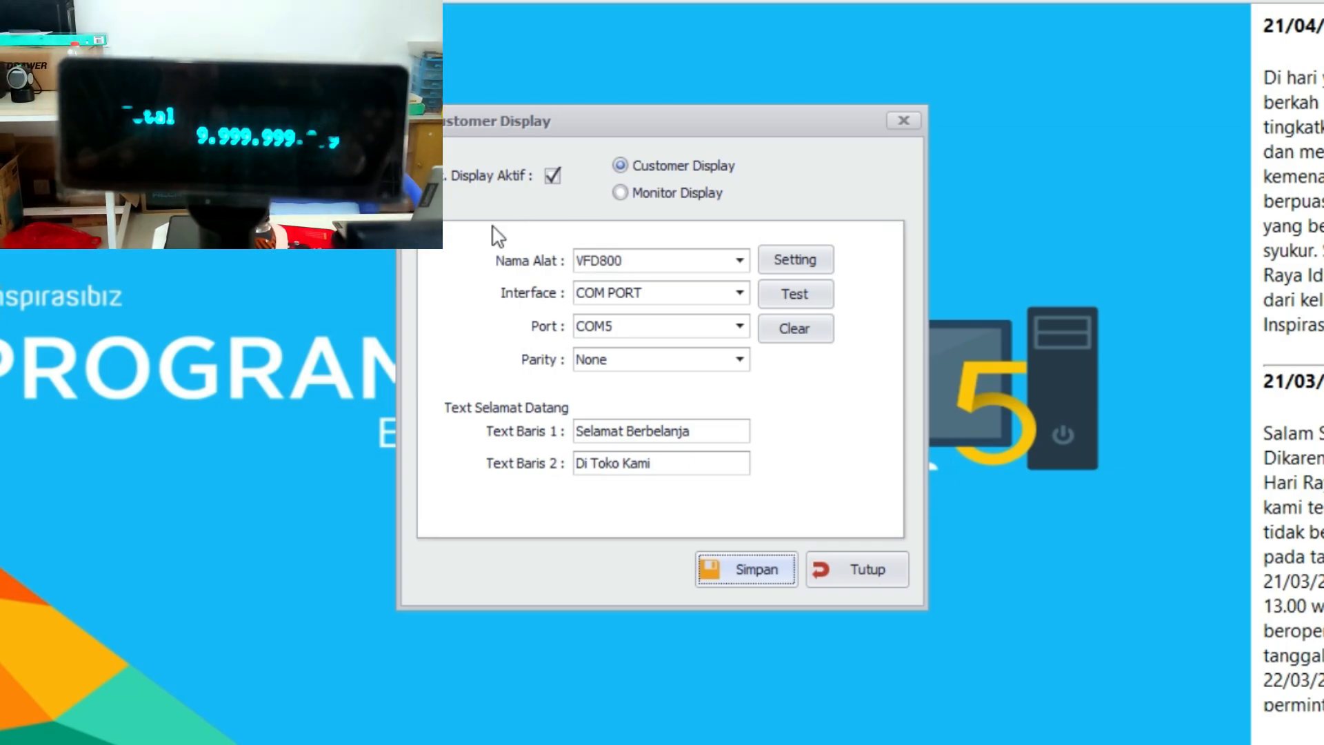
left_click(759, 555)
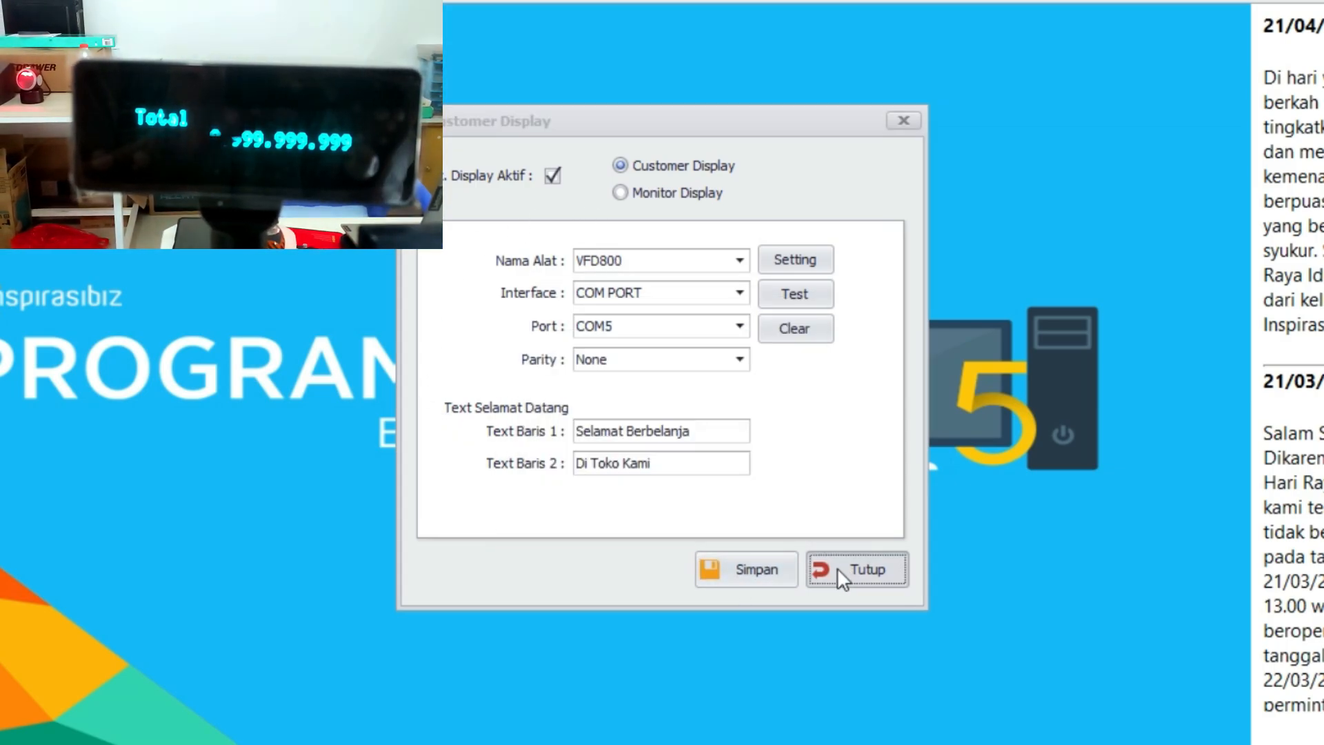
Close the Customer Display settings and restart the iPos 5 program from the desktop
left_click(837, 568)
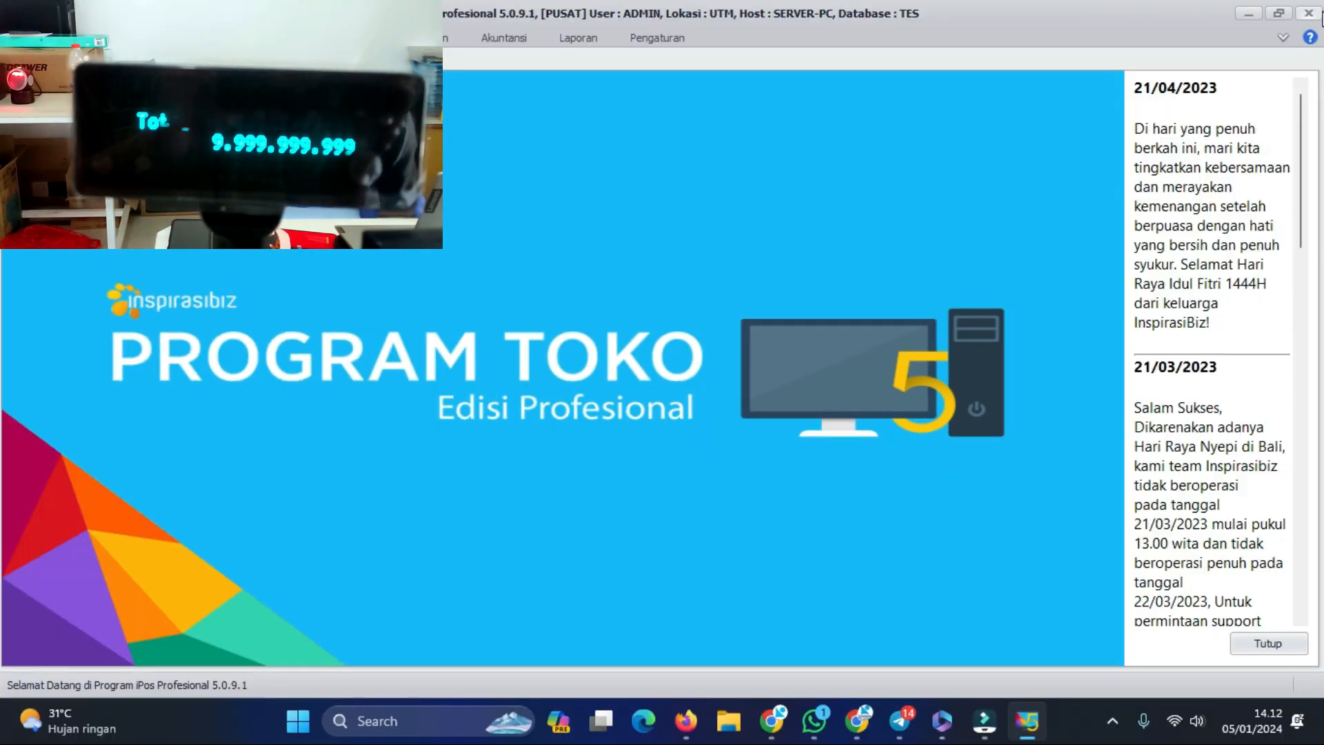
left_click(1309, 10)
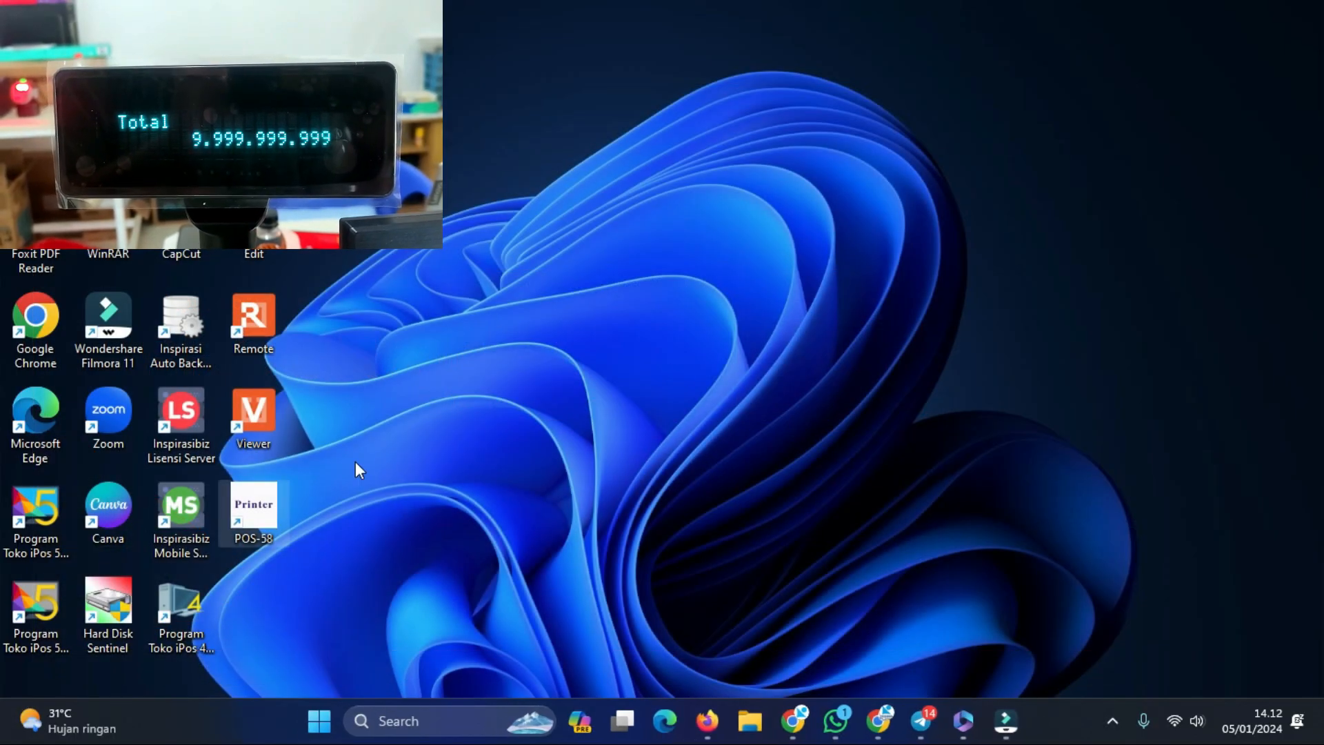
left_click(26, 536)
double_click(27, 537)
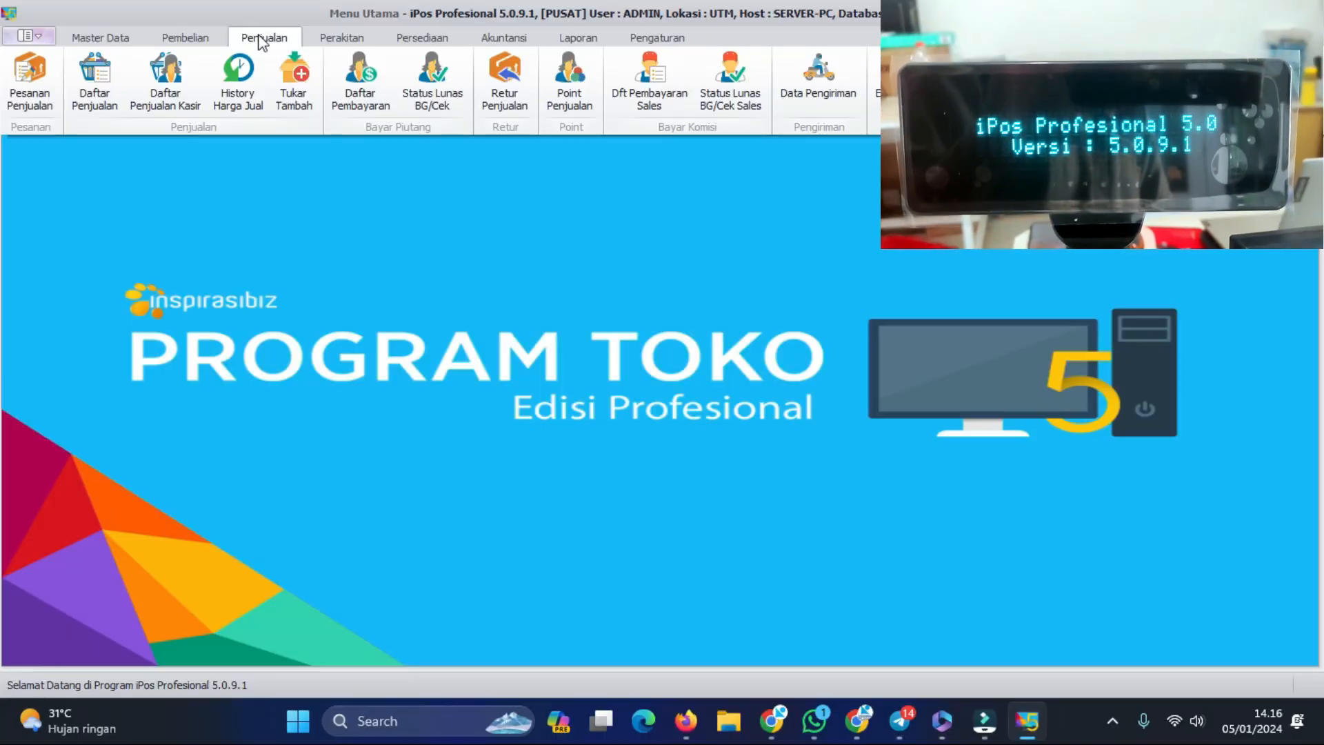
Open a cashier sale and add the items DK KACANG GARING 60G and INDOMIE AYAM SP 68G
left_click(184, 69)
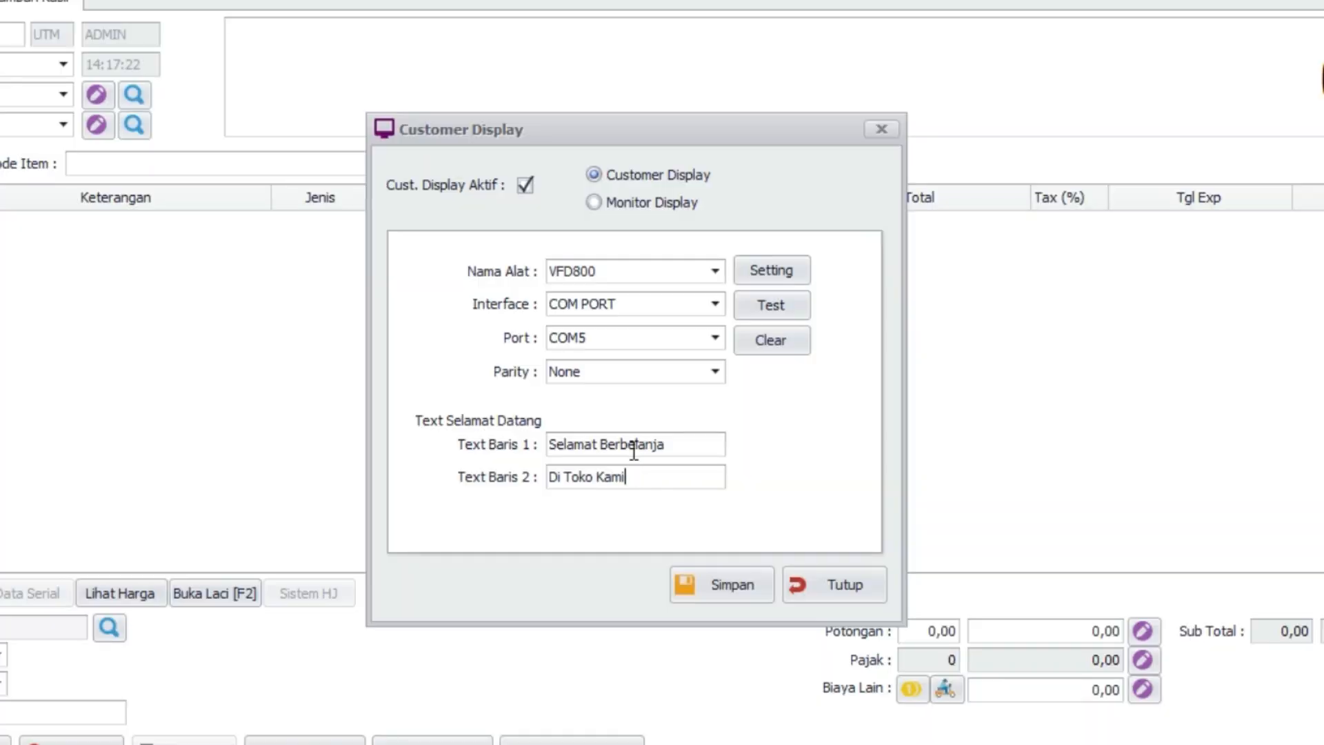
left_click_drag(651, 138, 709, 87)
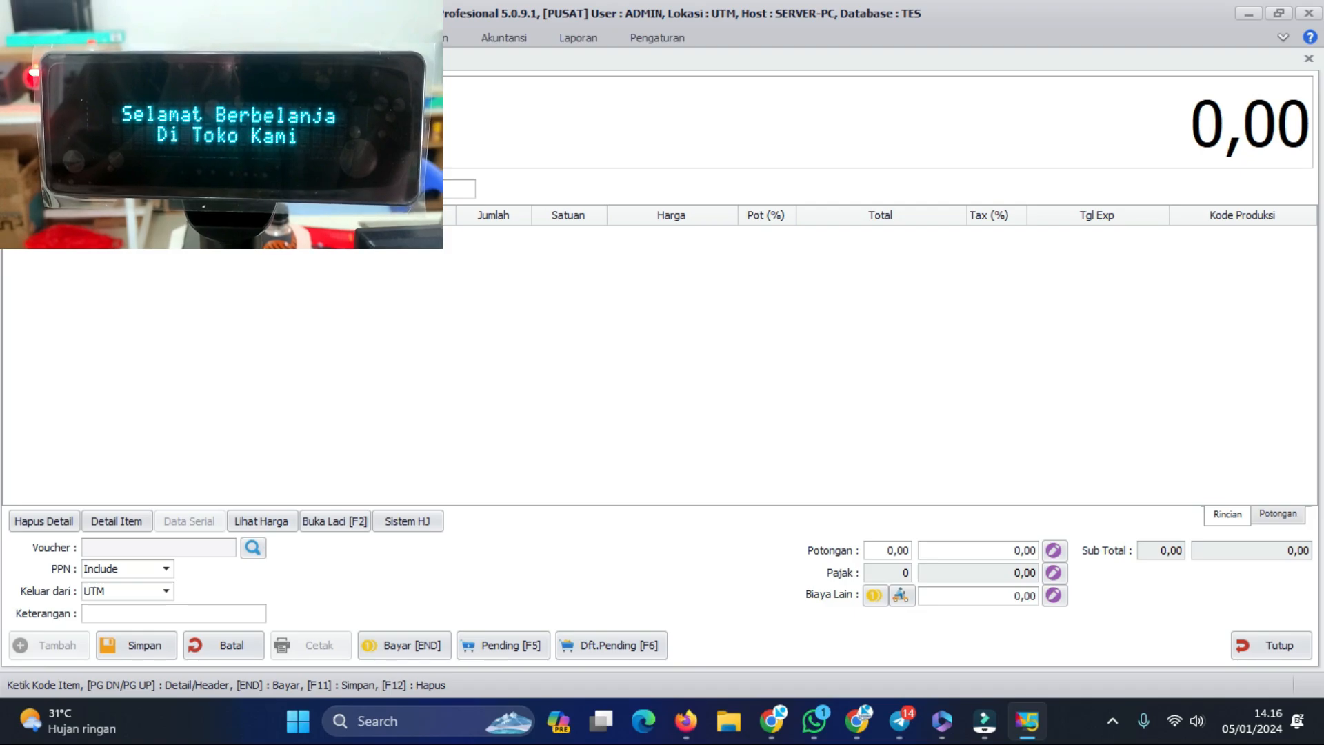
key("Return")
double_click(561, 291)
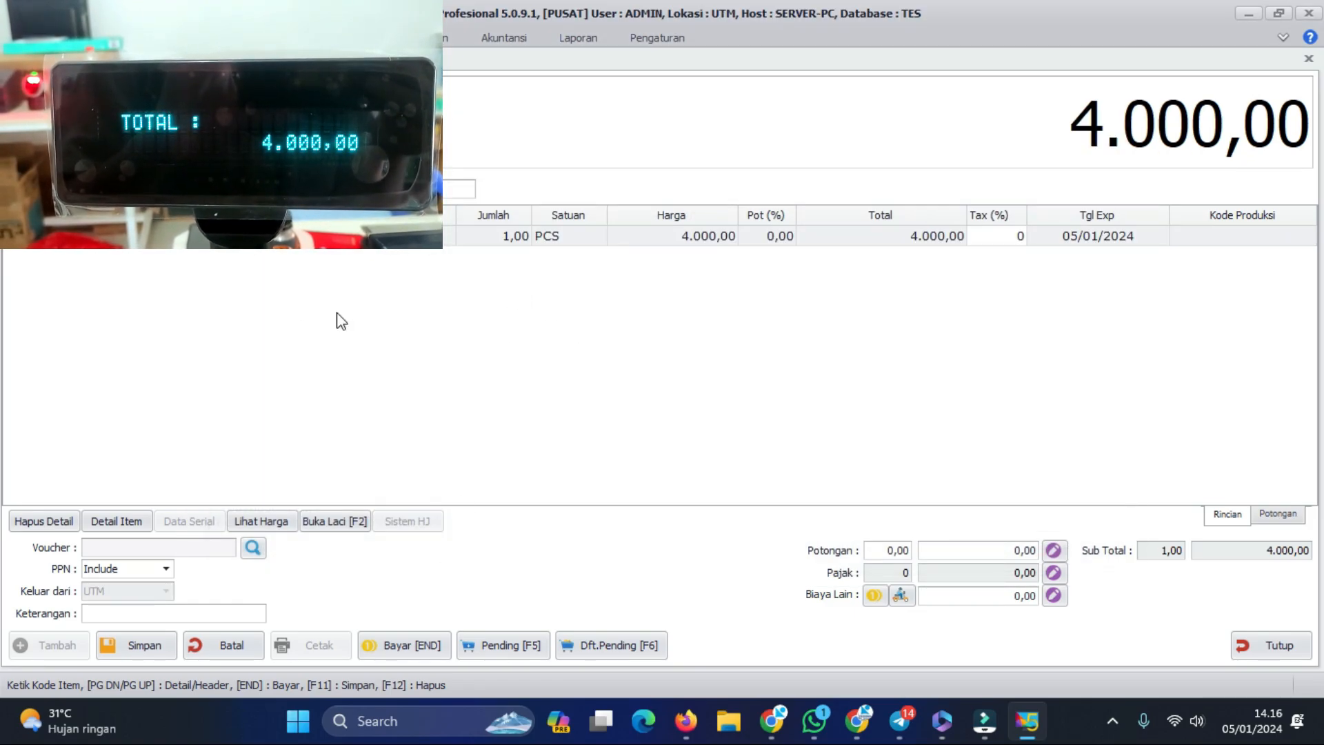
key("Return")
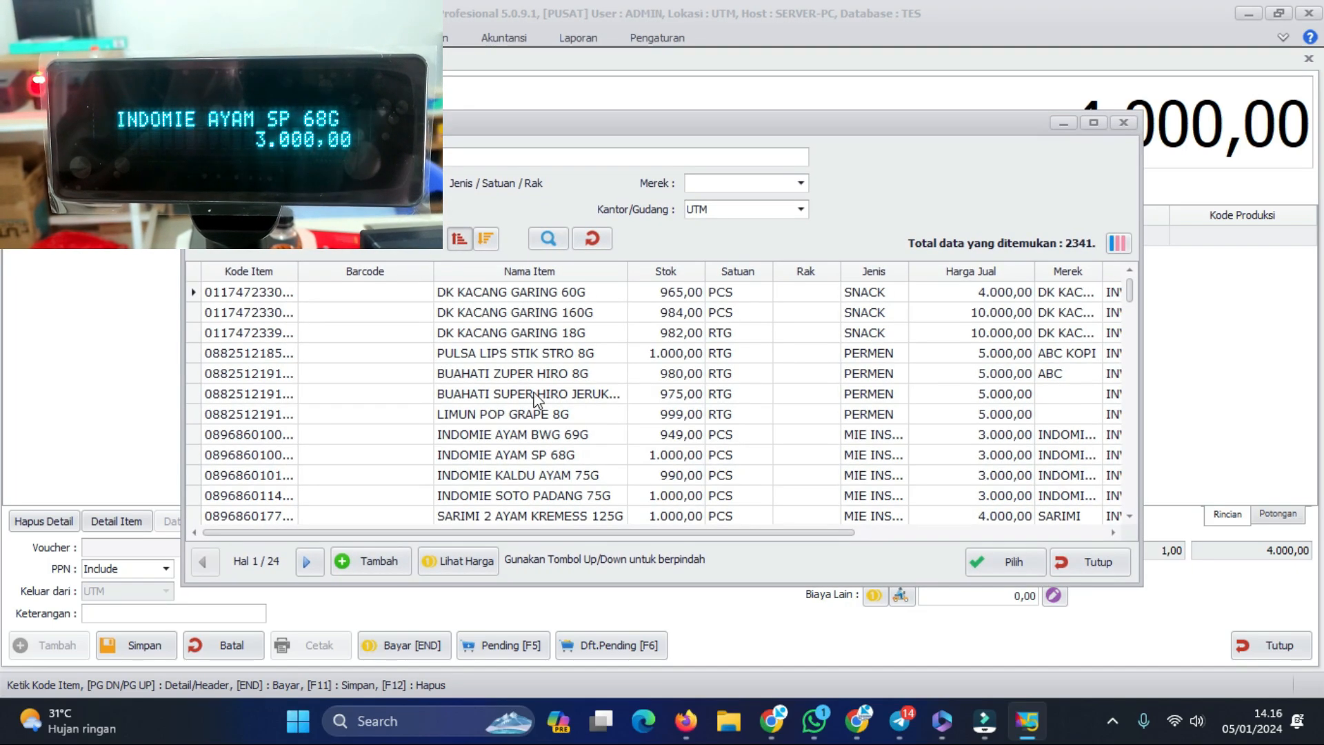
double_click(546, 451)
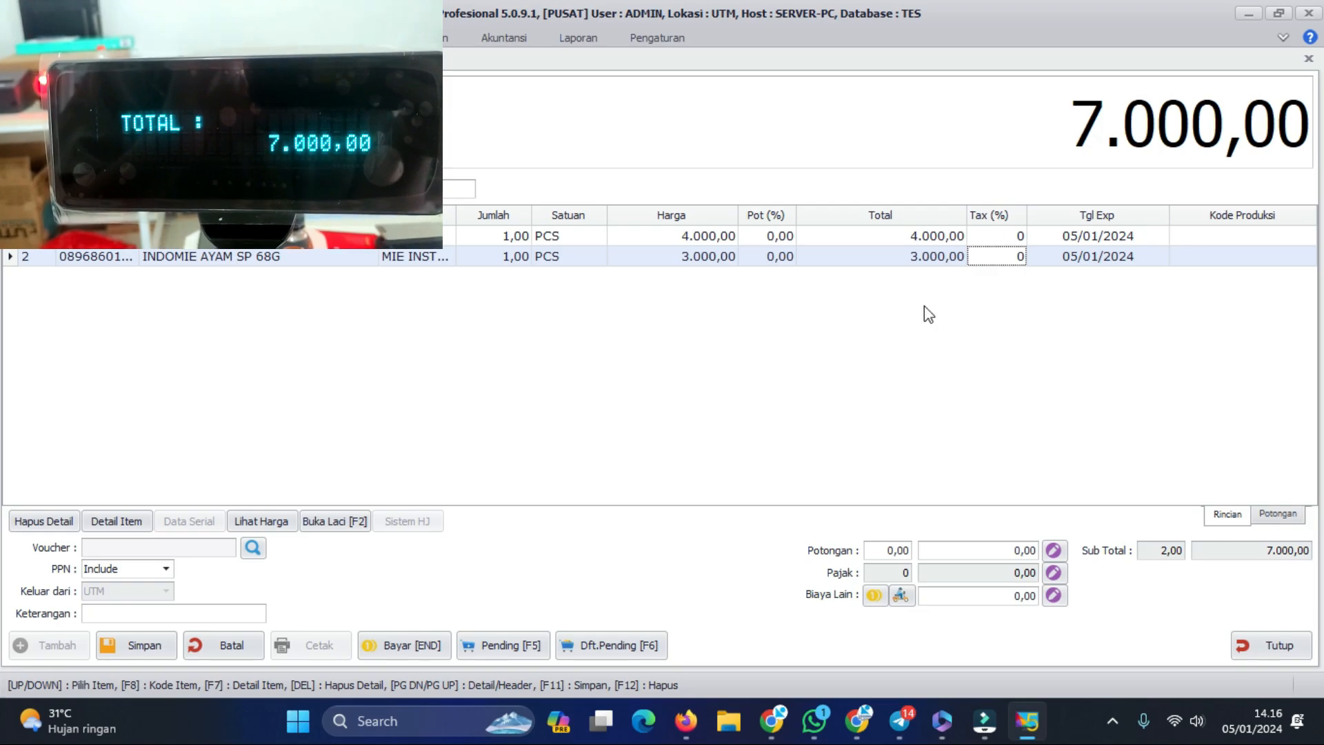
Pay the sale with 10.000 in cash without printing the invoice, and start a new transaction
left_click(416, 655)
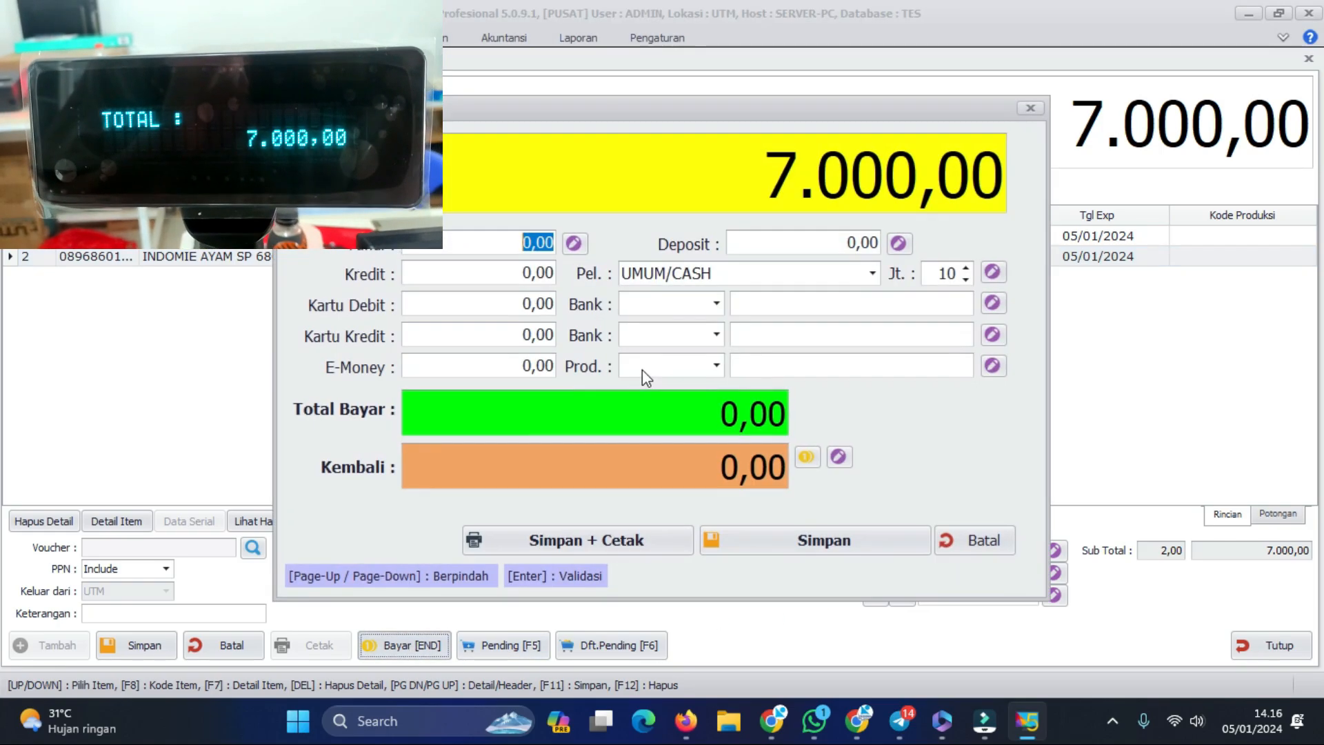
type("100")
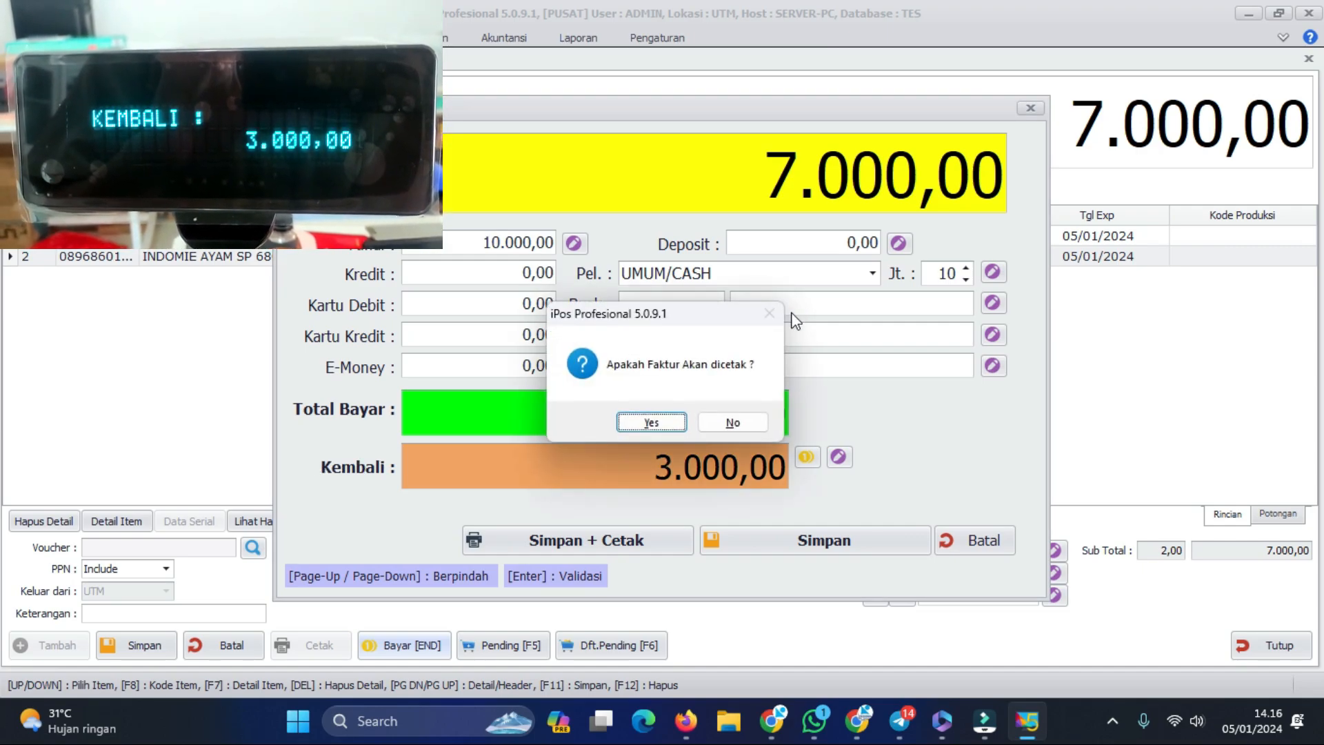
left_click(721, 424)
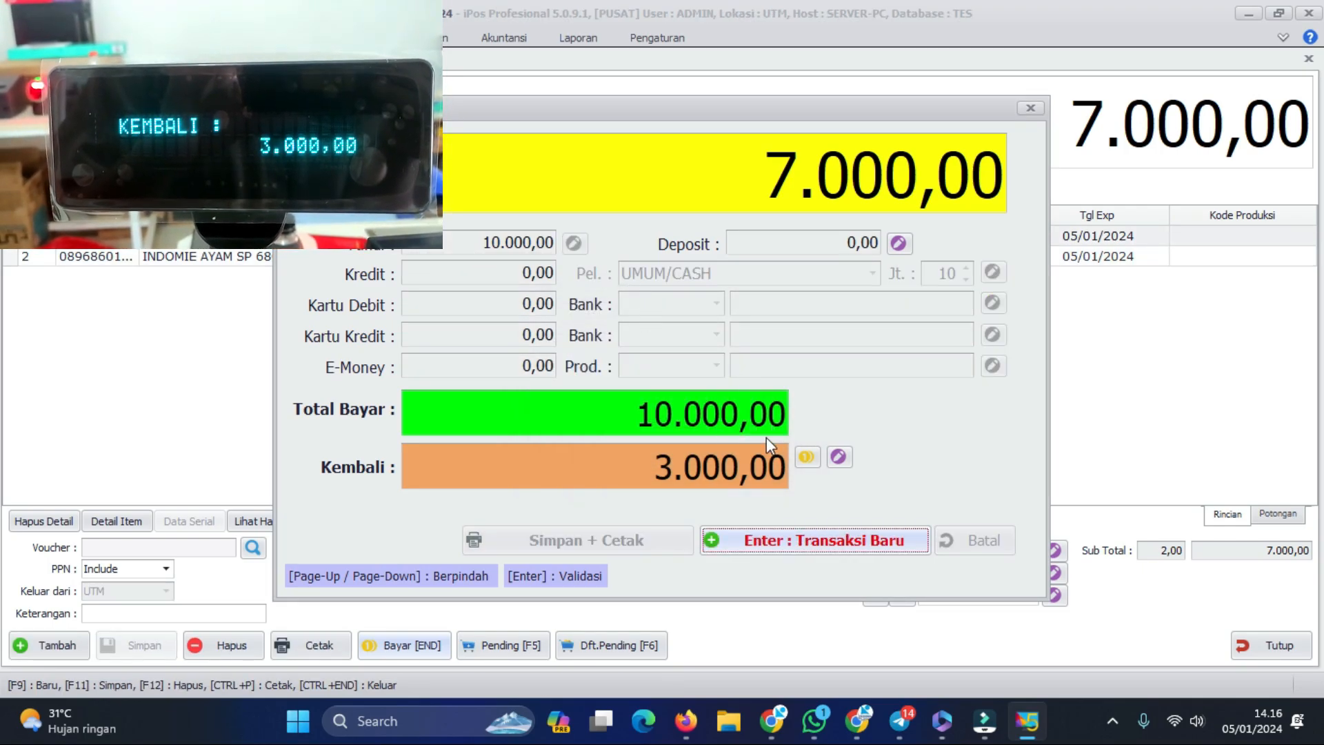
left_click(793, 539)
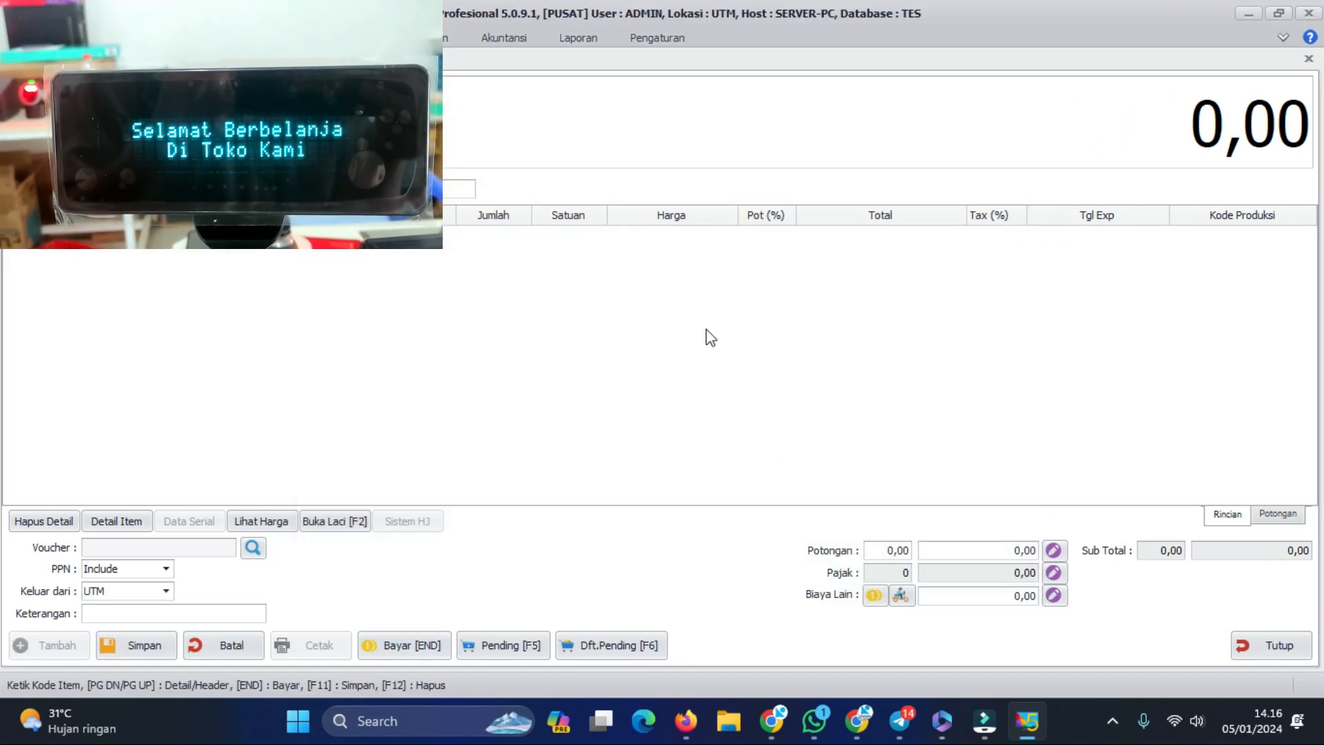